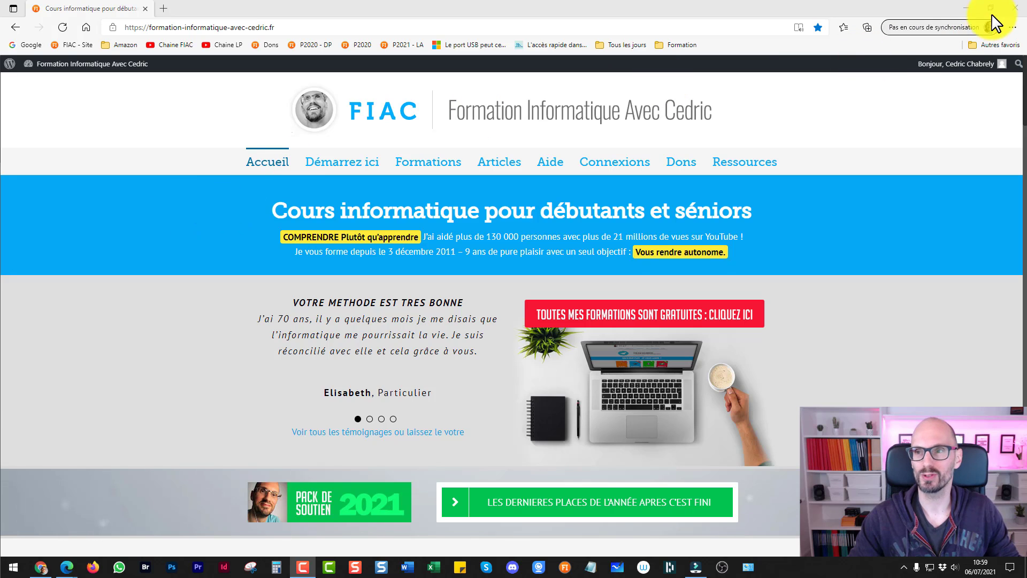
Minimize the browser, search the computer for "filmora" and launch Wondershare Filmora X
click(965, 8)
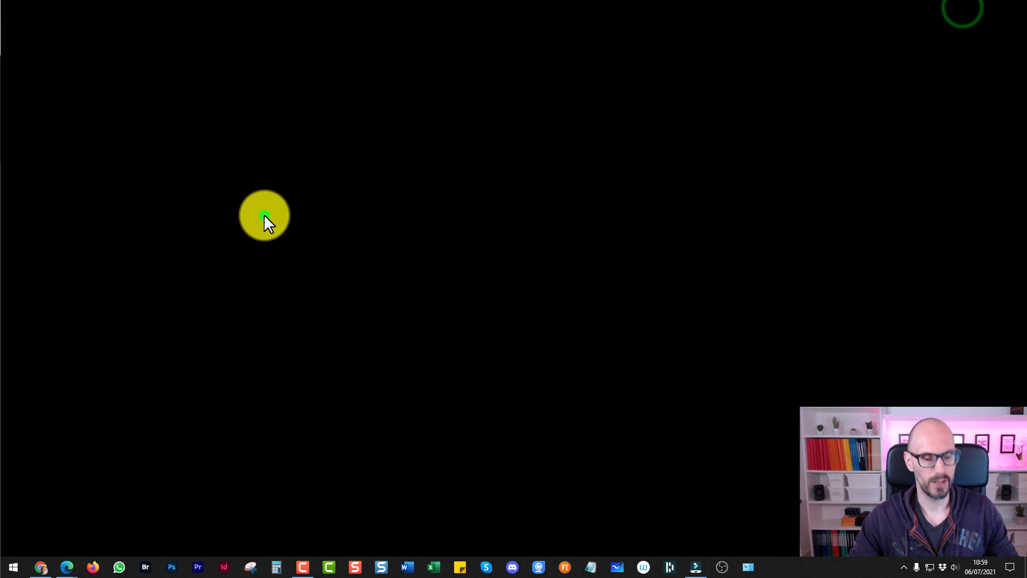
click(265, 216)
key(super)
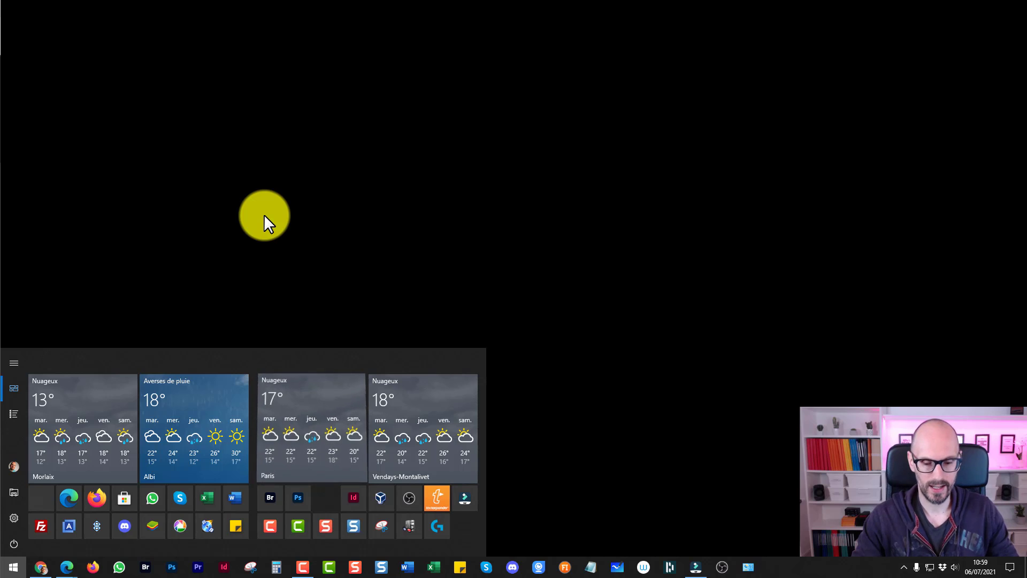
key(super)
text(filmora)
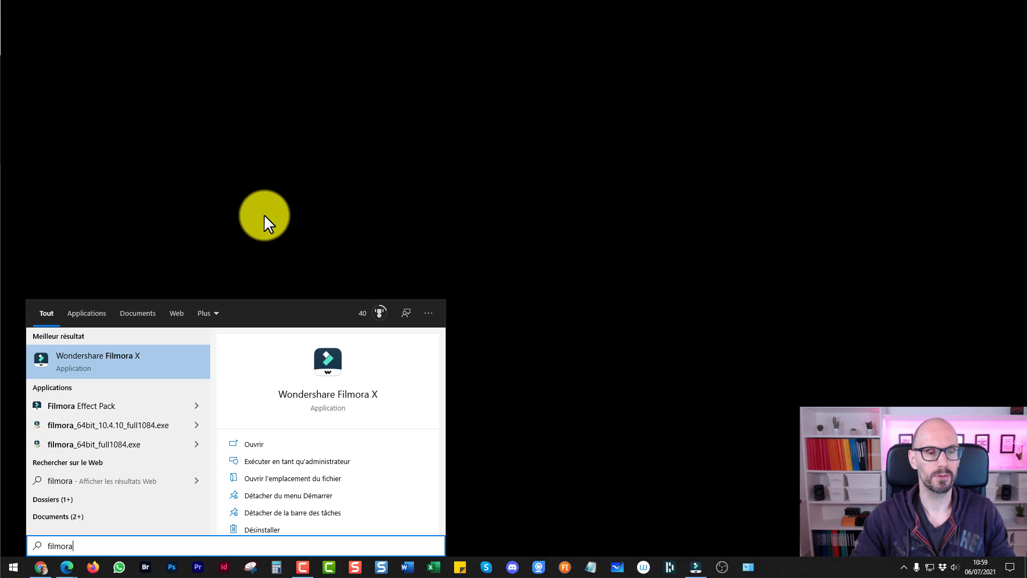
key(Return)
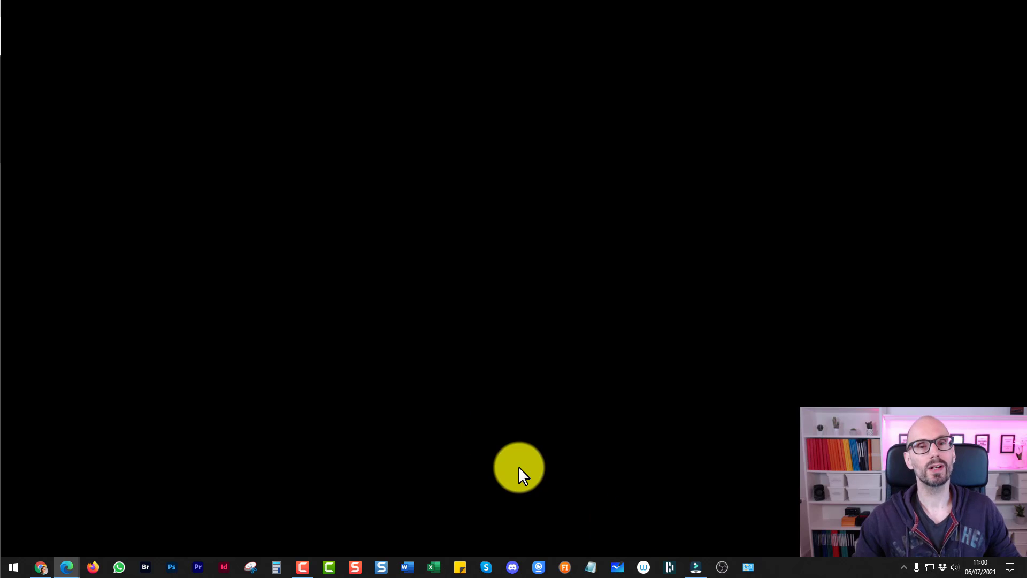
click(696, 566)
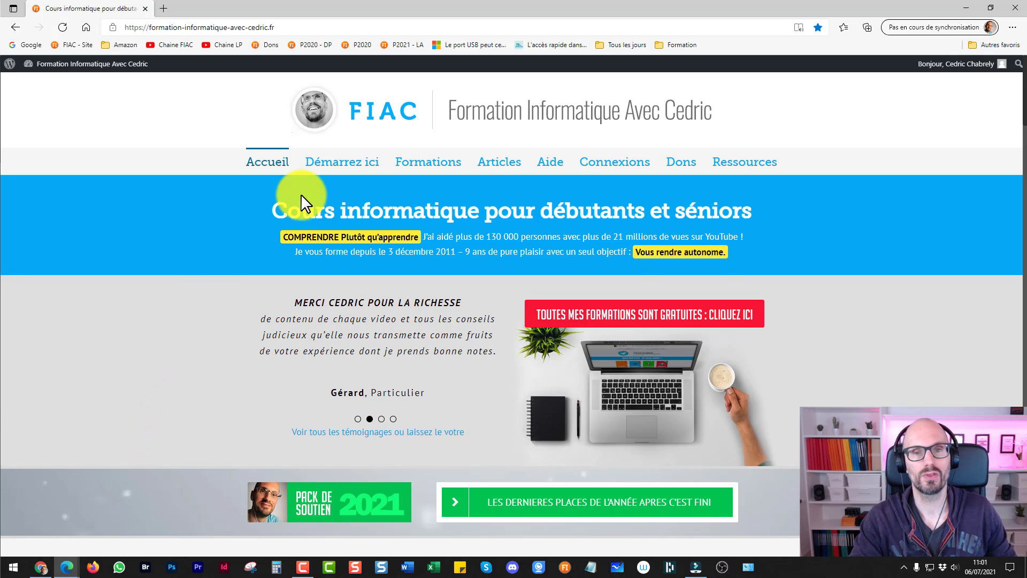
Switch to the browser, view the video list of the "Youtube : Devenez créateur" course, and minimize the browser
click(428, 161)
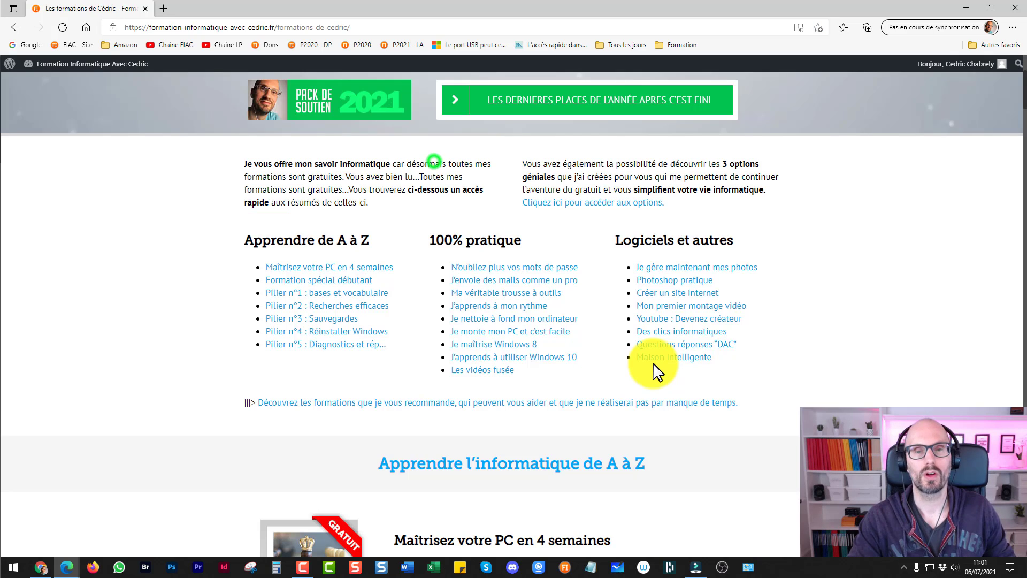
click(660, 320)
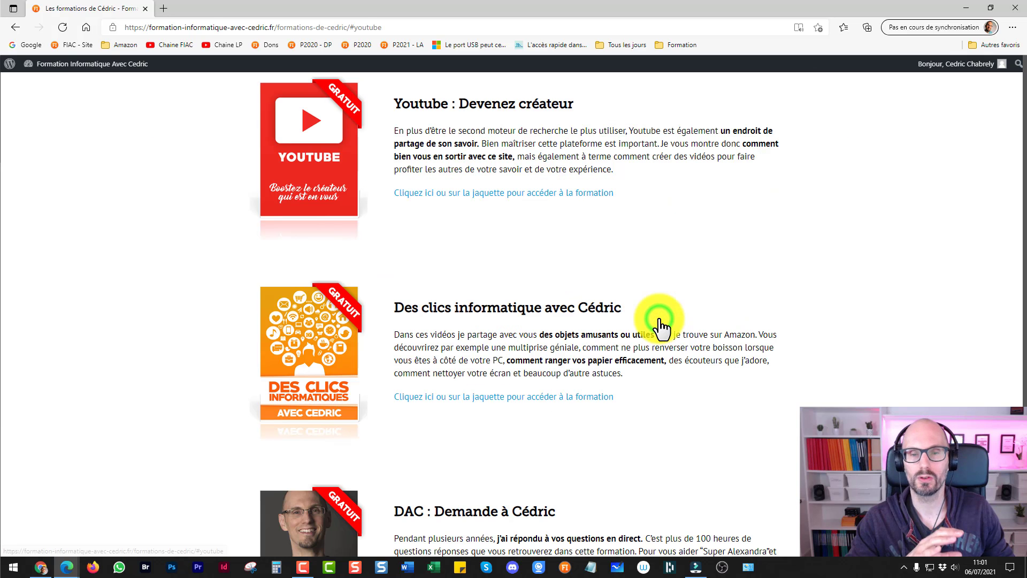
click(484, 197)
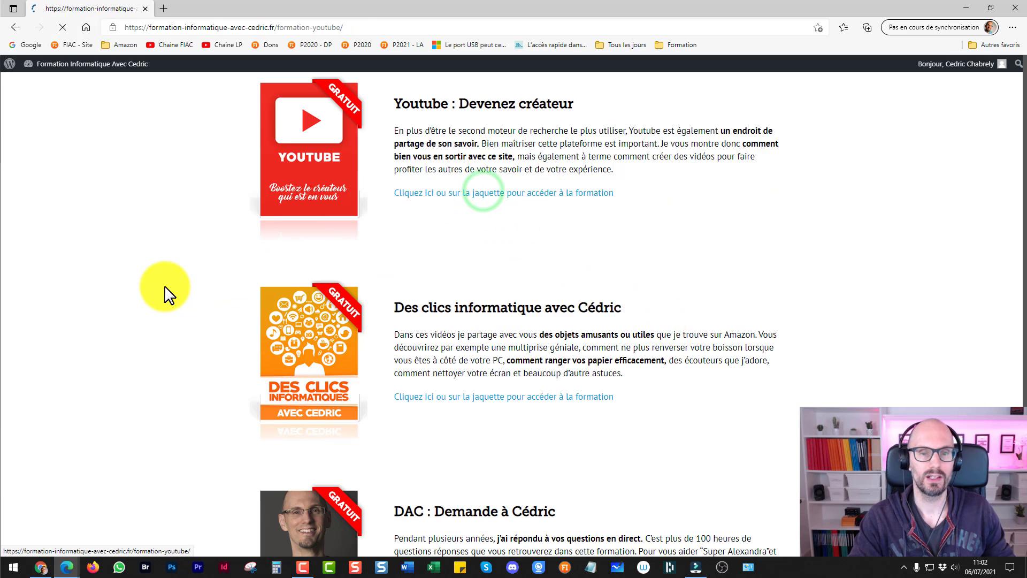
scroll(176, 294, down, 4)
scroll(198, 308, down, 5)
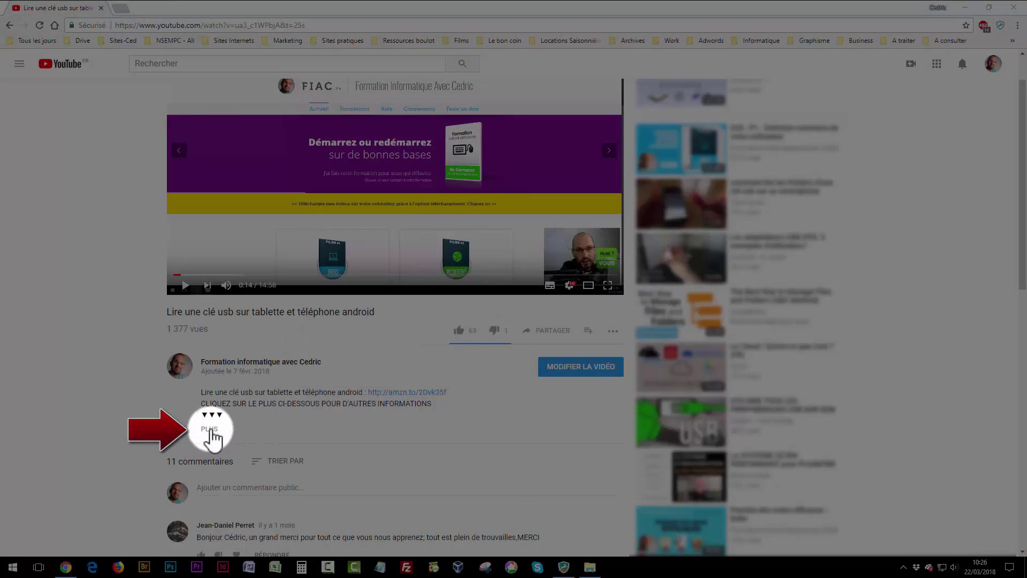
click(209, 429)
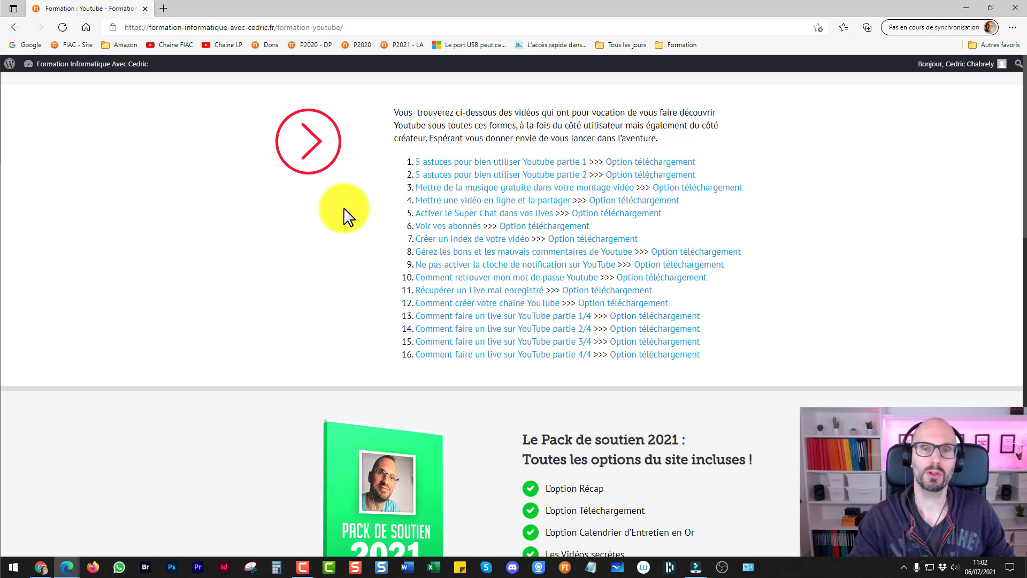
click(963, 8)
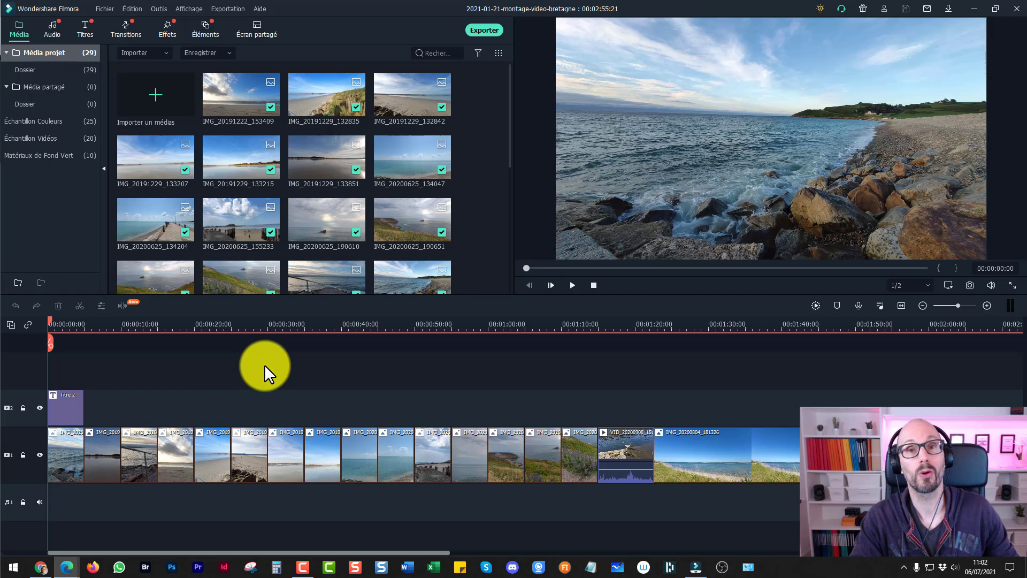
click(155, 90)
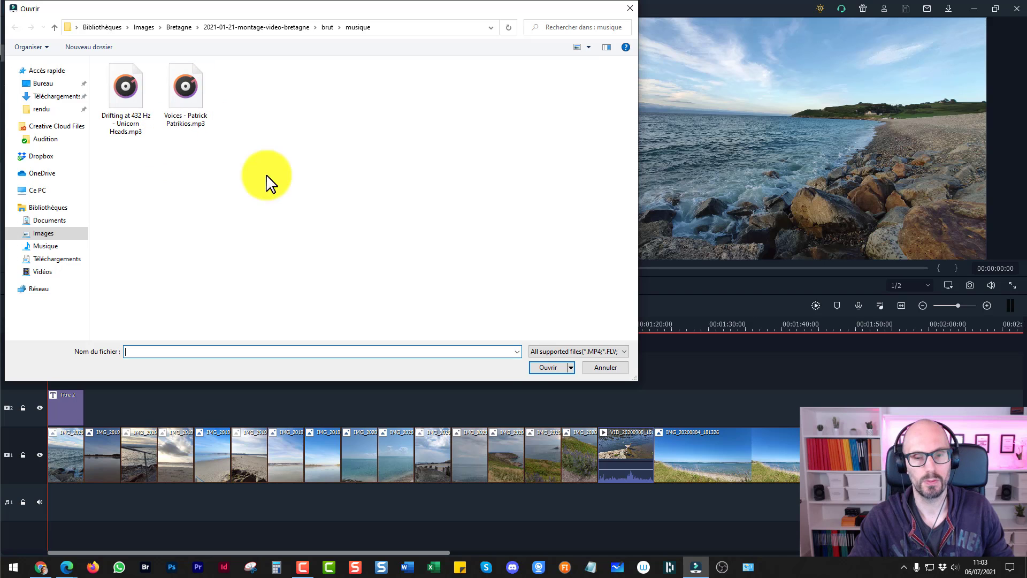
click(601, 369)
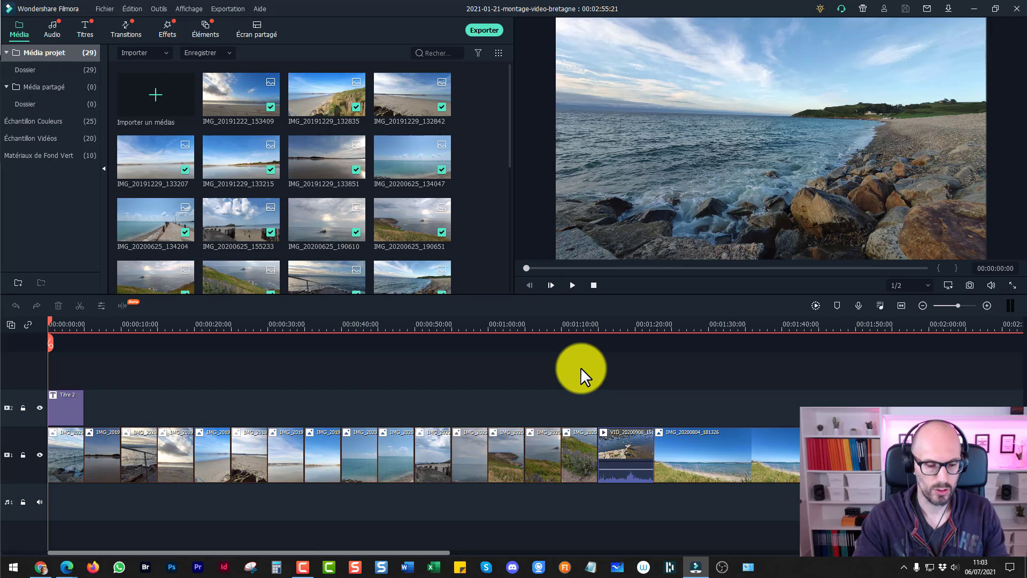
key(super+e)
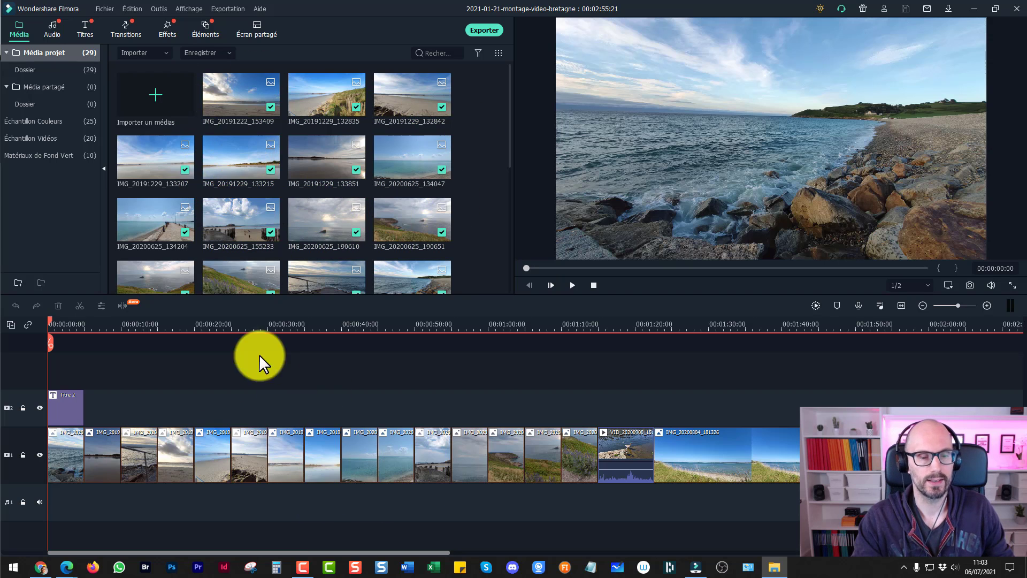
Reveal the source folder of the image IMG_20191229_133215 in File Explorer, look through it and close it
right_click(240, 158)
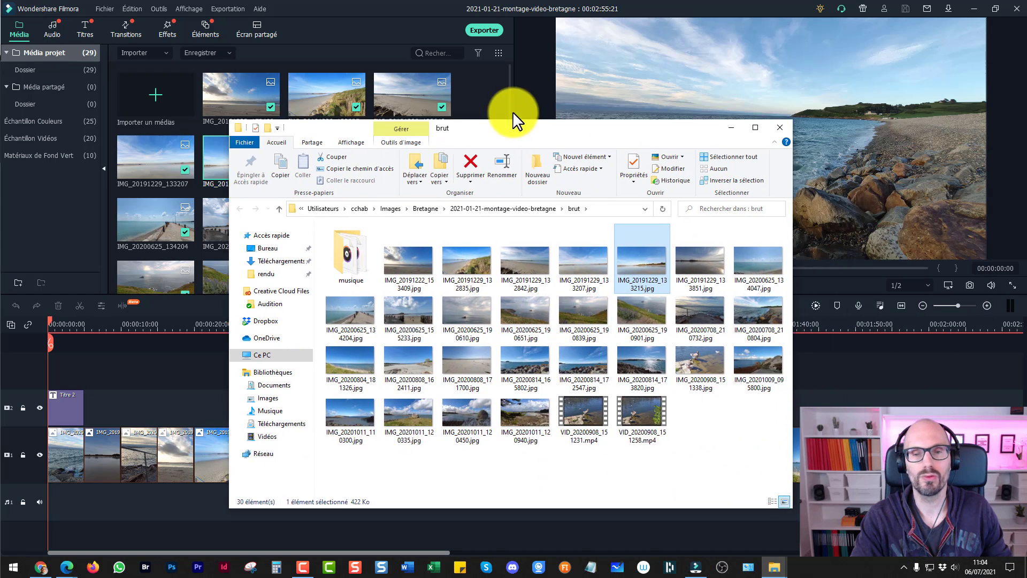
drag(514, 120, 495, 64)
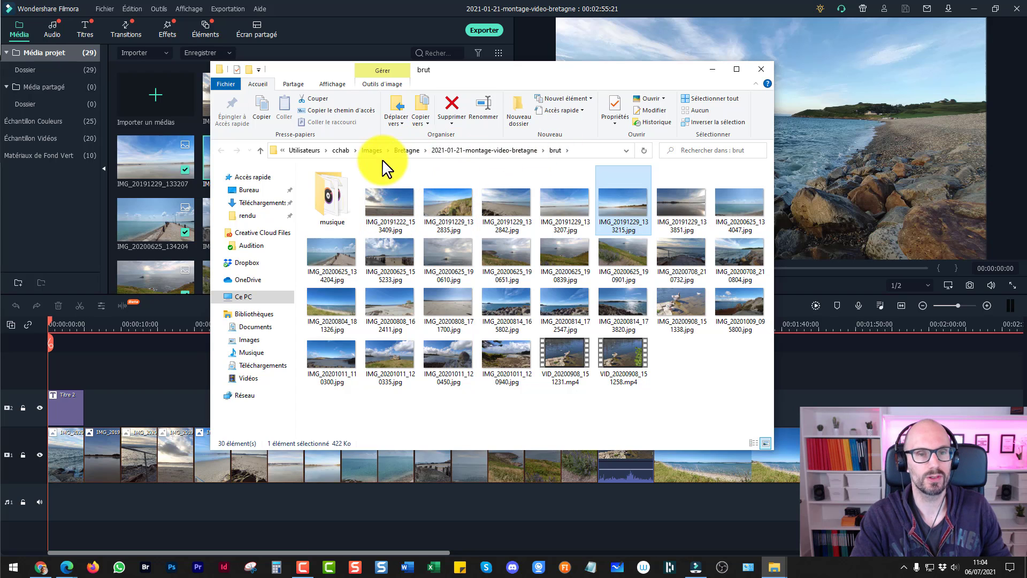
click(761, 69)
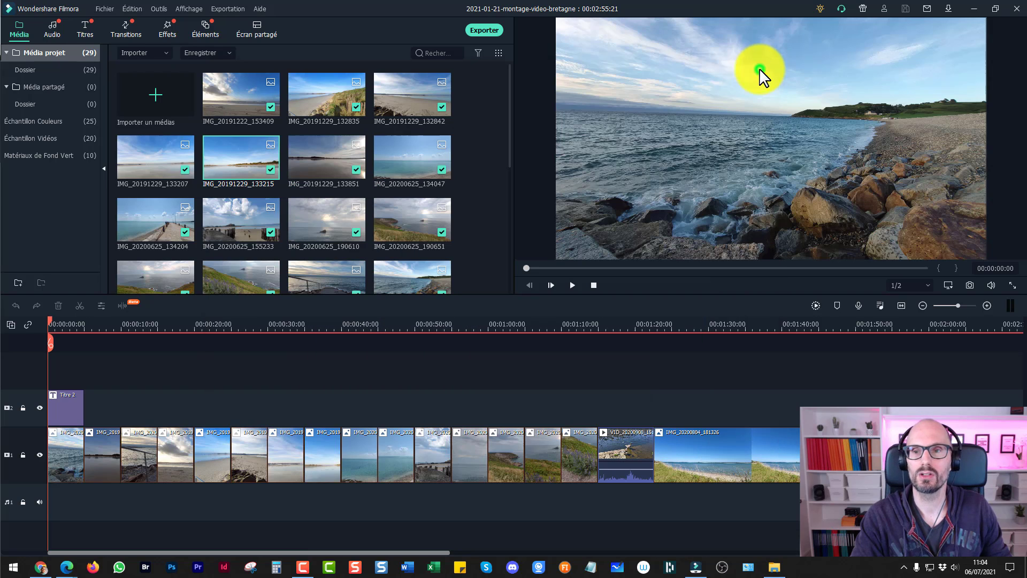
Browse in File Explorer to Images > Bretagne > 2021-01-21-montage-video-bretagne > brut > musique, examine the music files and close the window
key(super+e)
drag(843, 225, 369, 72)
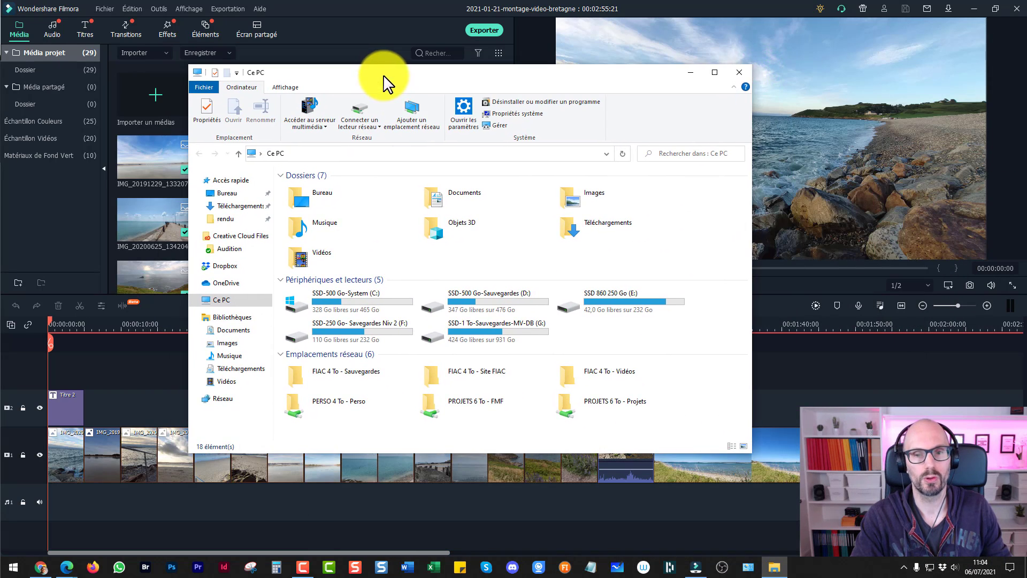
double_click(570, 201)
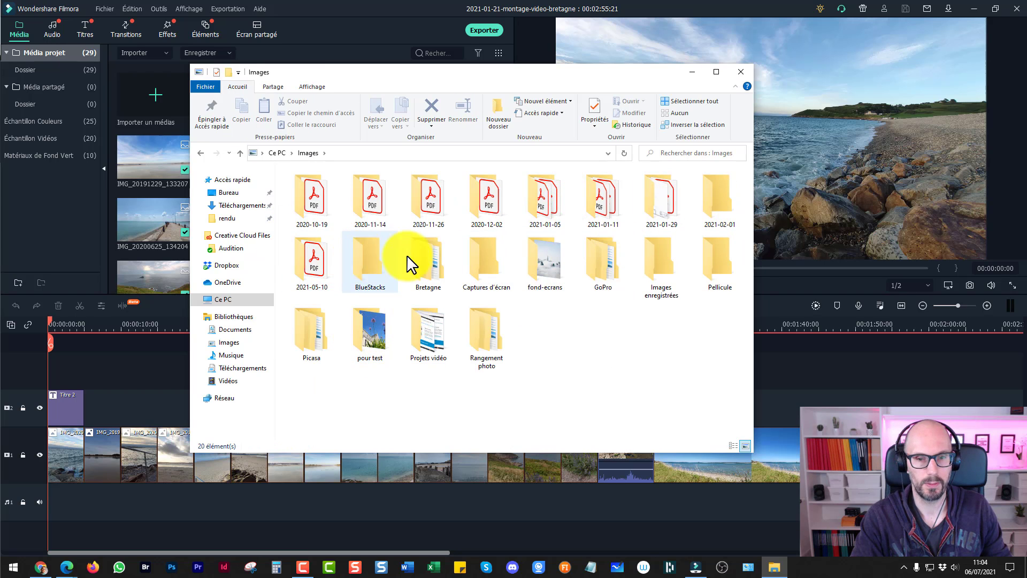
double_click(426, 261)
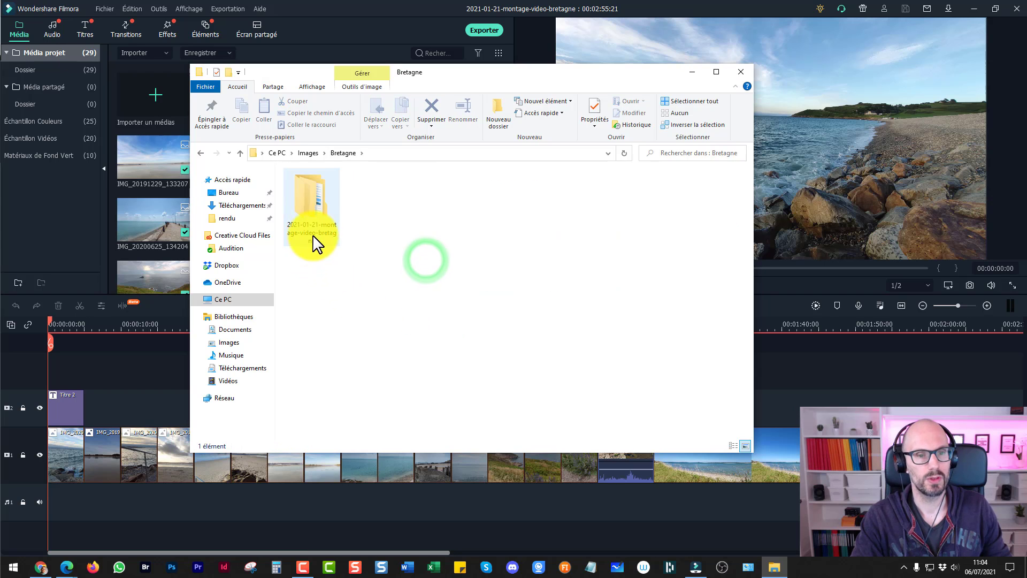
double_click(323, 197)
double_click(316, 202)
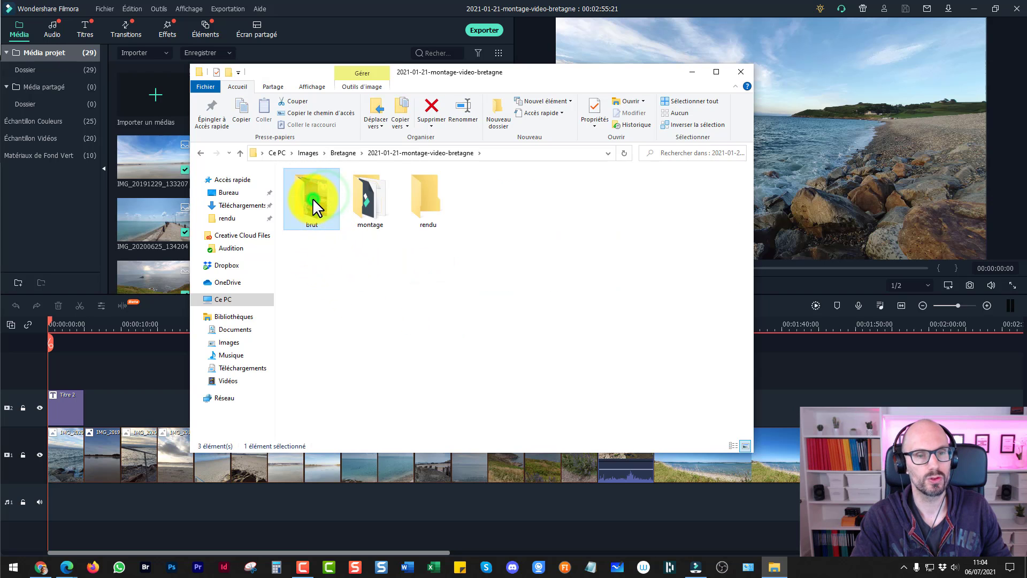
double_click(304, 190)
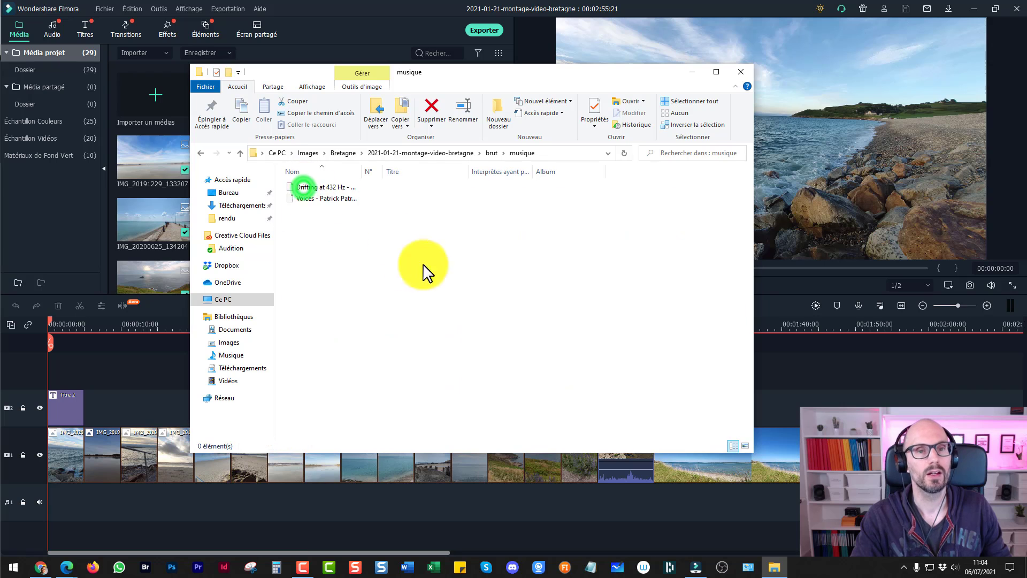
drag(316, 217, 299, 188)
click(332, 259)
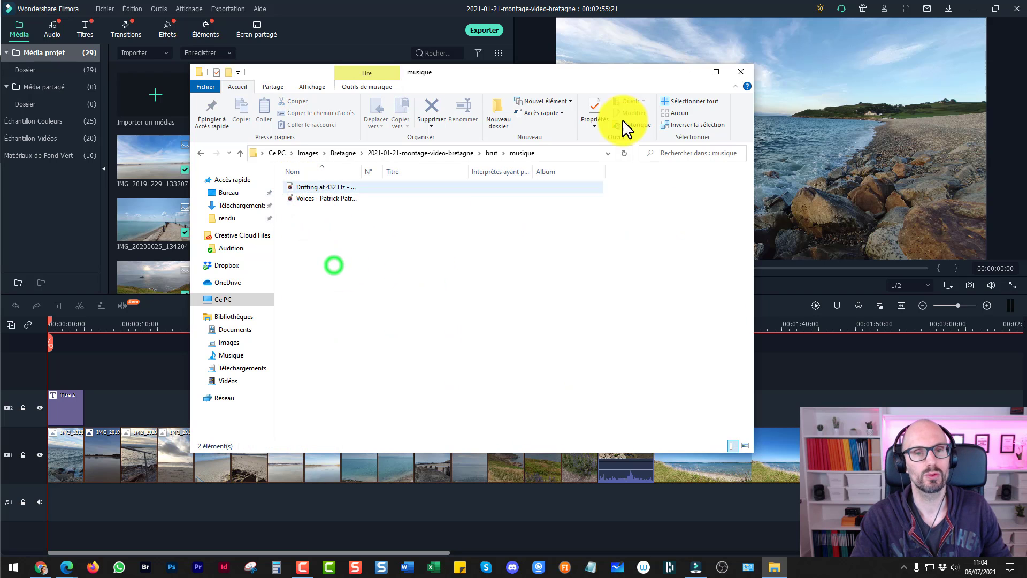
click(741, 72)
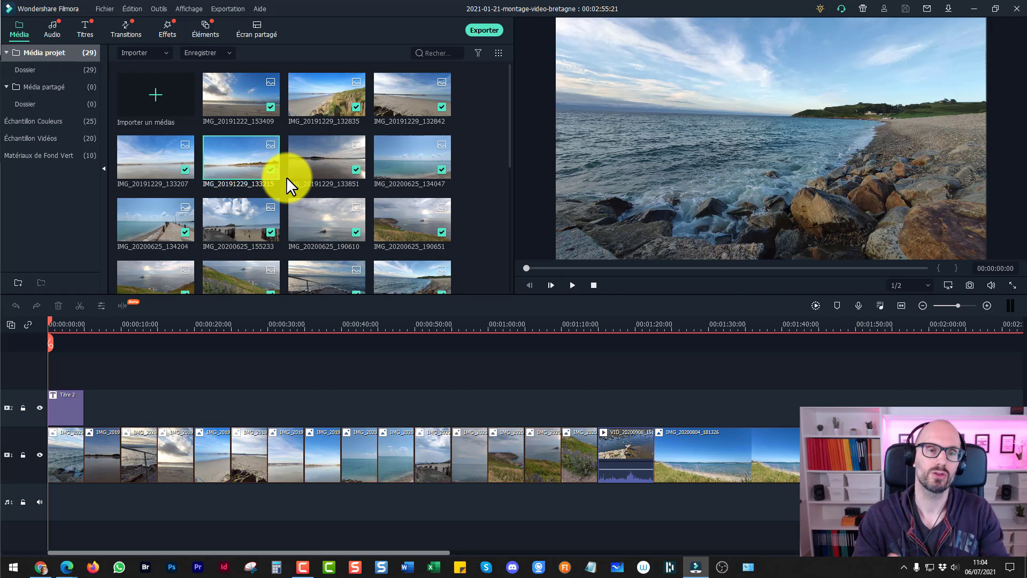
Import both MP3 music tracks from the project's brut > musique folder into the project media
mouse_move(267, 185)
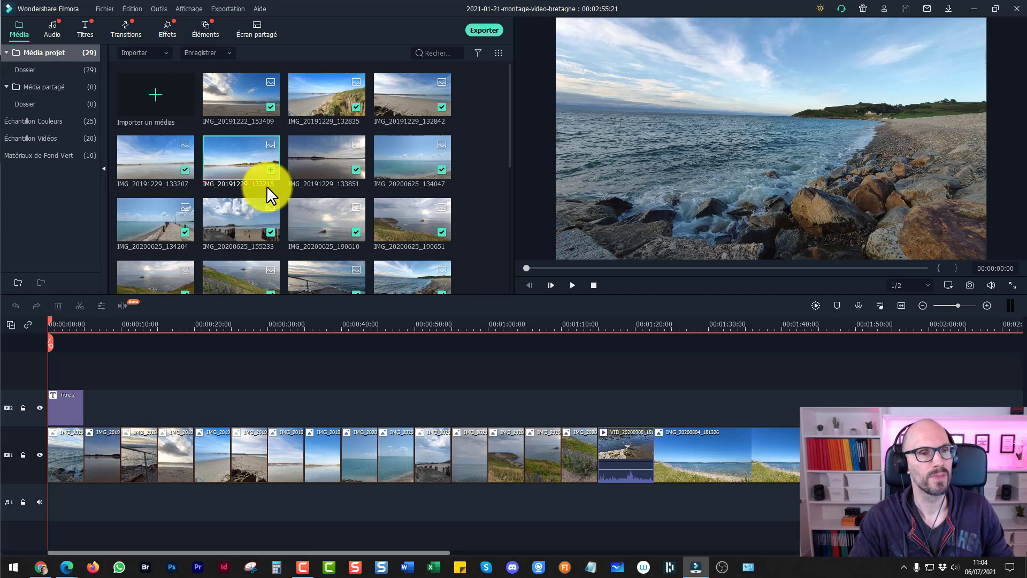
click(158, 95)
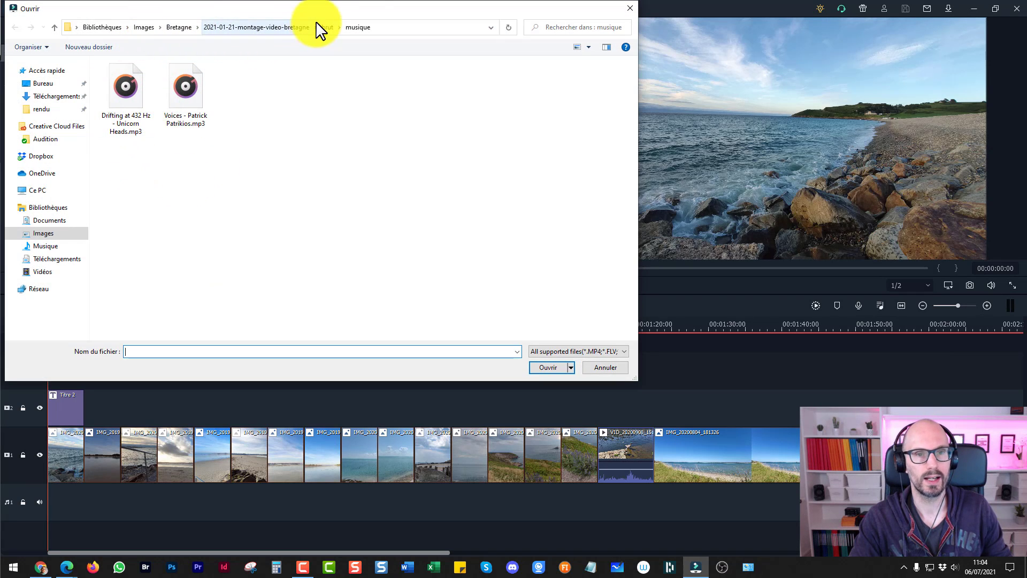
drag(243, 163, 130, 83)
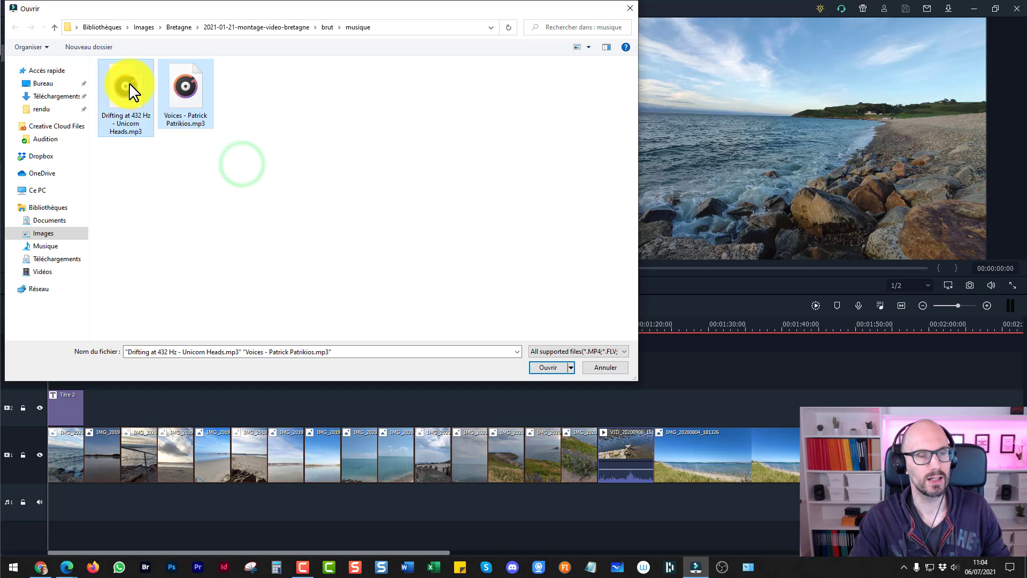
drag(259, 158, 142, 97)
click(214, 197)
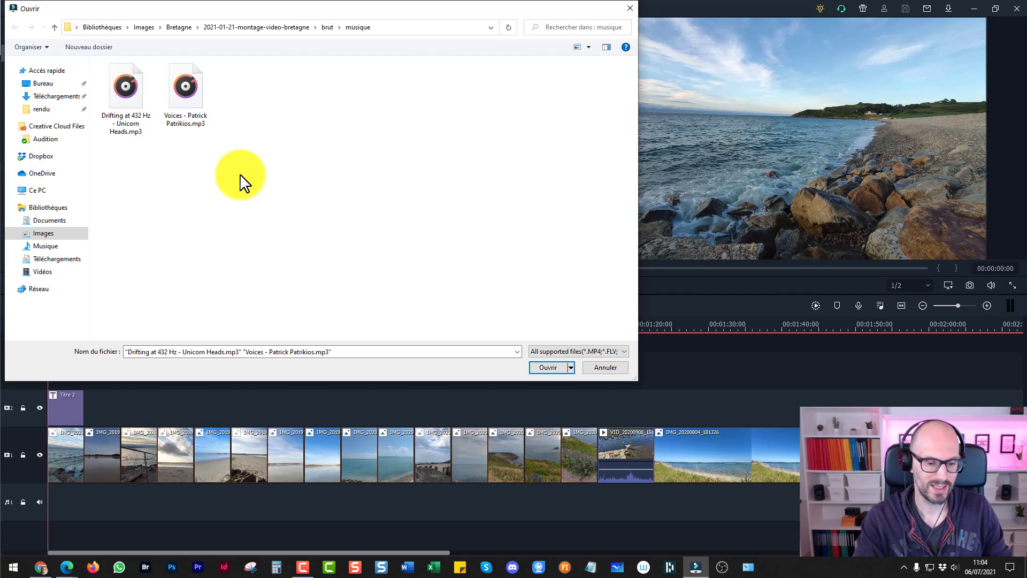
key(ctrl+a)
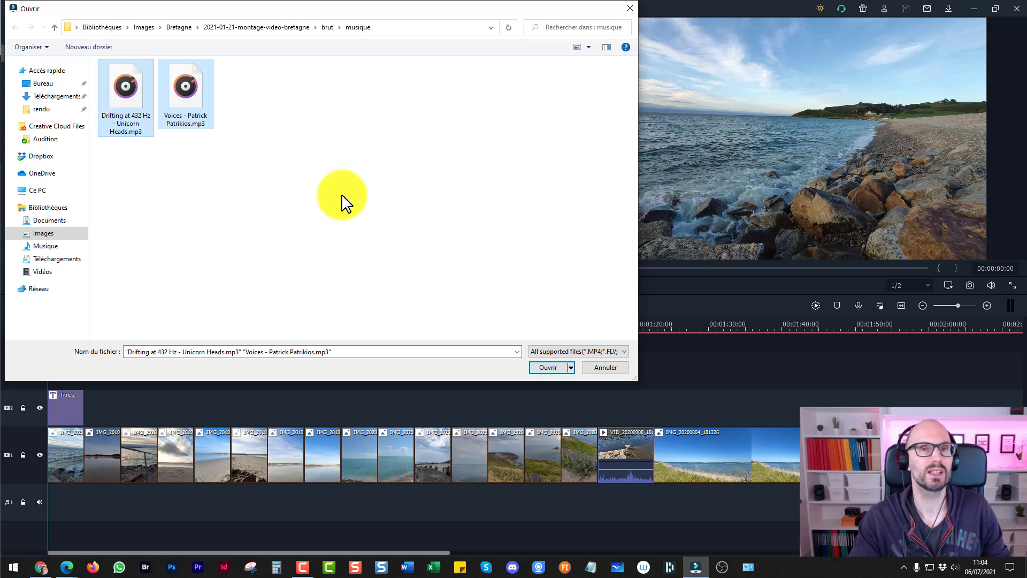
click(544, 367)
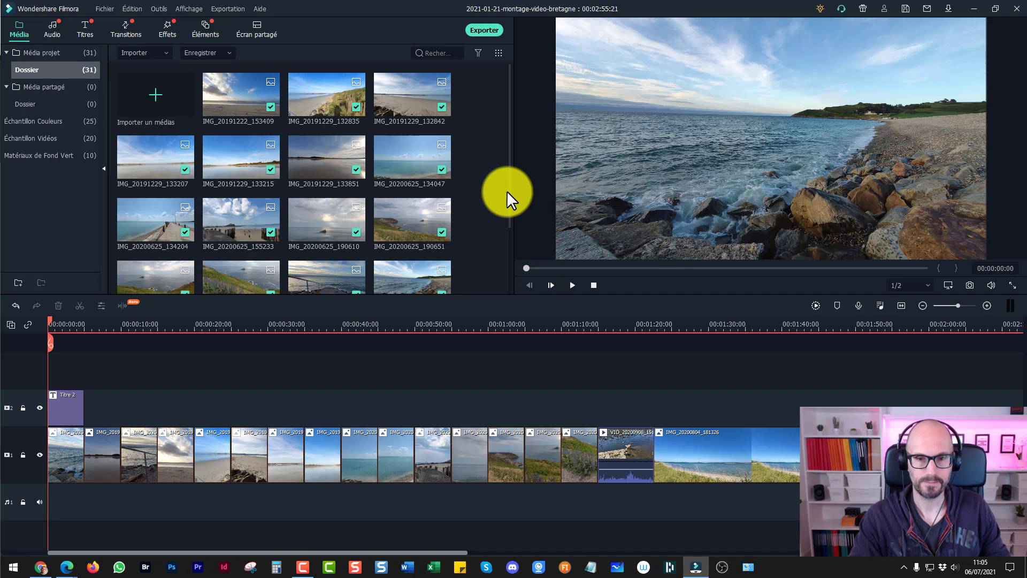
drag(510, 191, 533, 338)
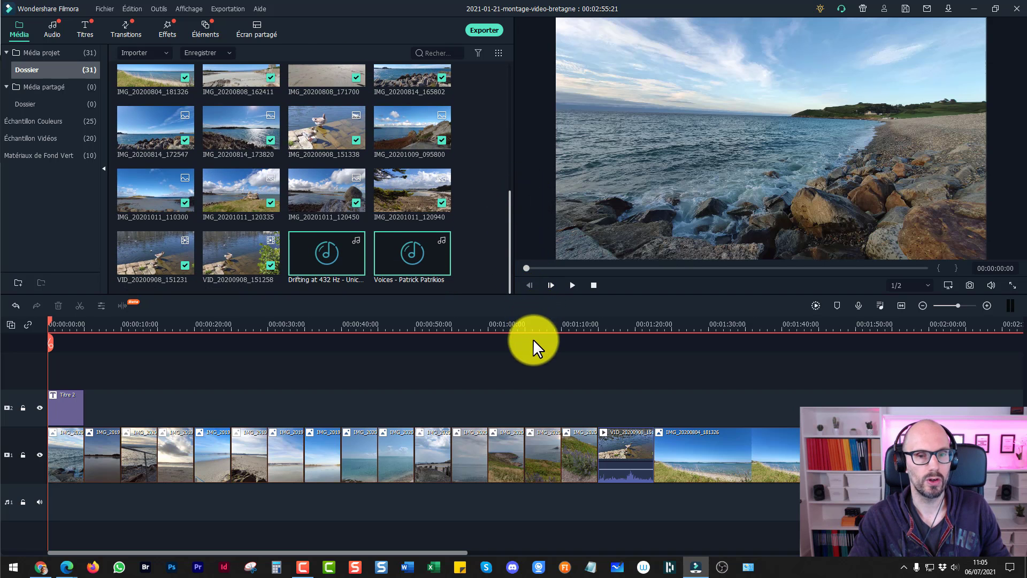
click(479, 243)
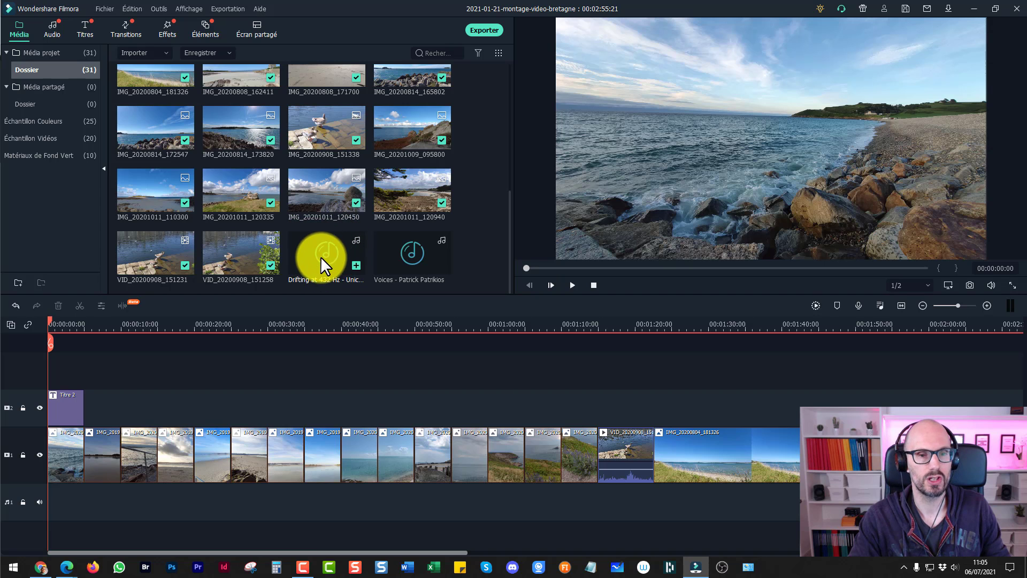
Look at the media library's display, sorting and grouping options and locate the imported music track "Drifting at 432 Hz"
scroll(300, 238, up, 5)
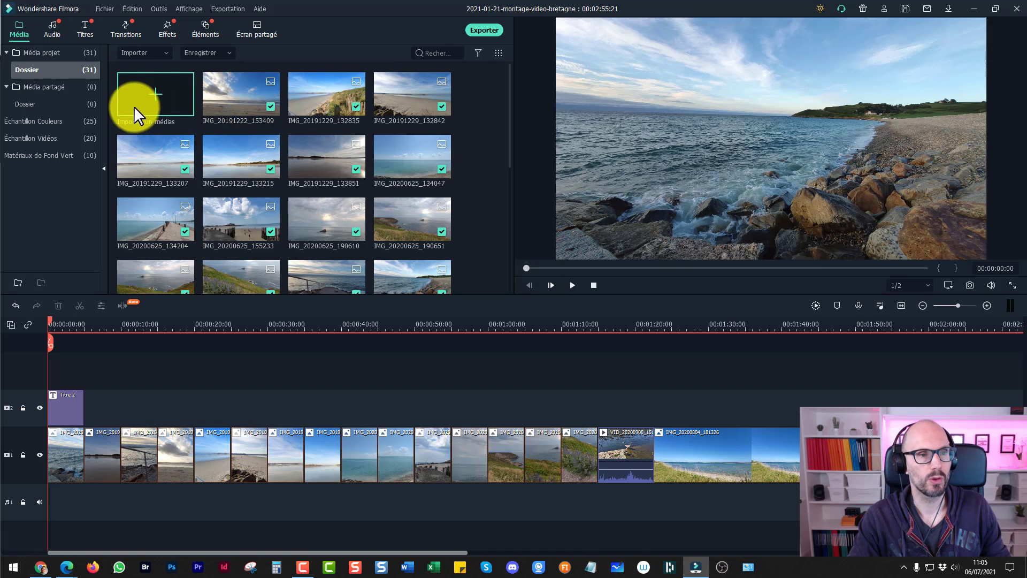
right_click(469, 150)
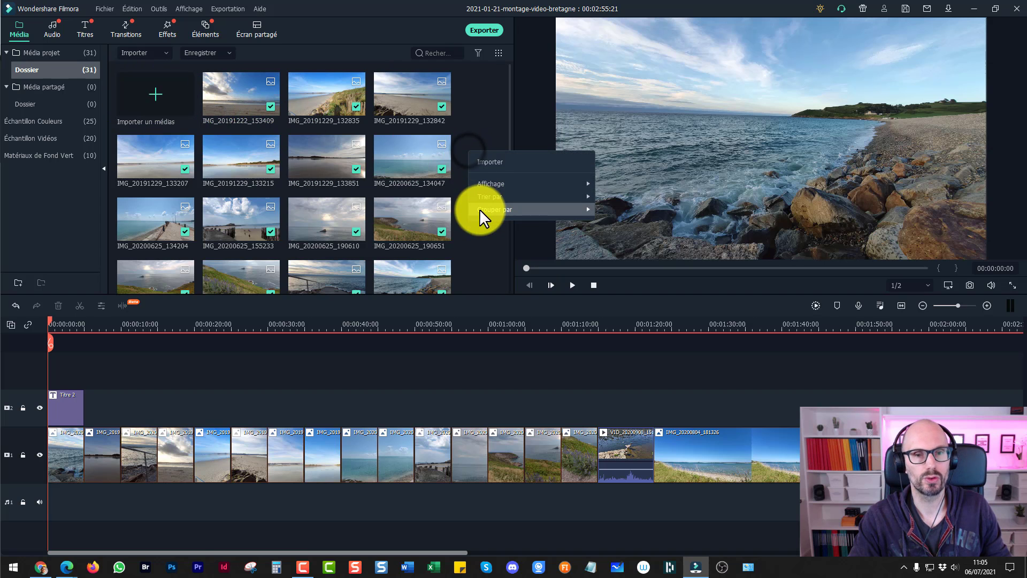
click(475, 239)
scroll(232, 202, down, 5)
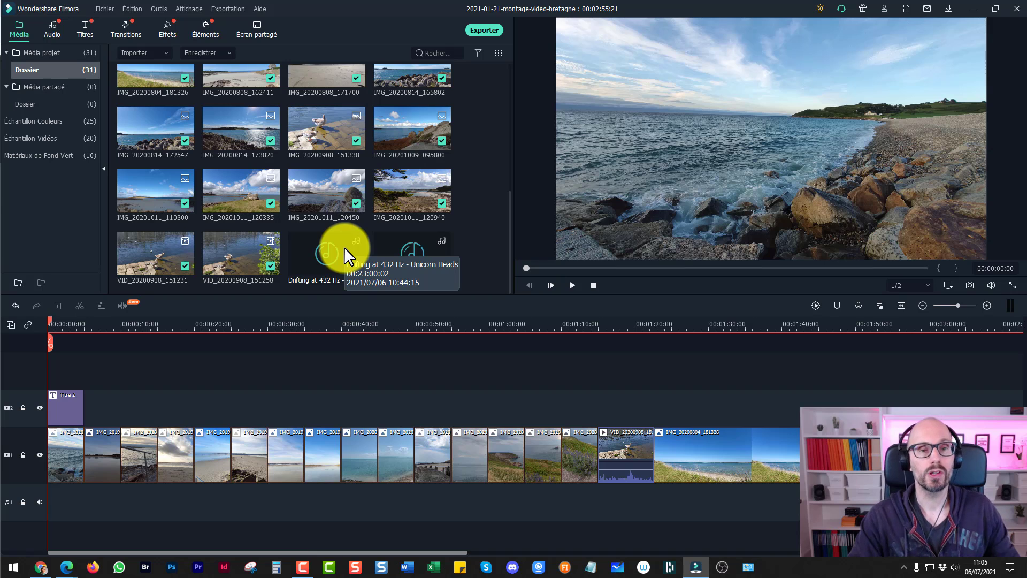
Place the "Voices" music track at the start of the first audio track, beneath the photo and video clips
click(475, 261)
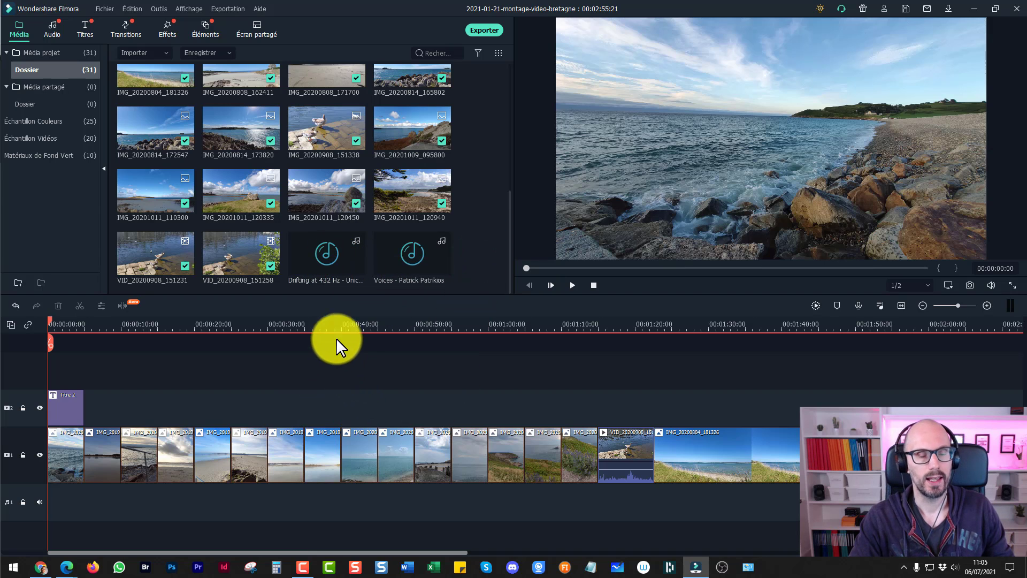
drag(390, 246, 50, 516)
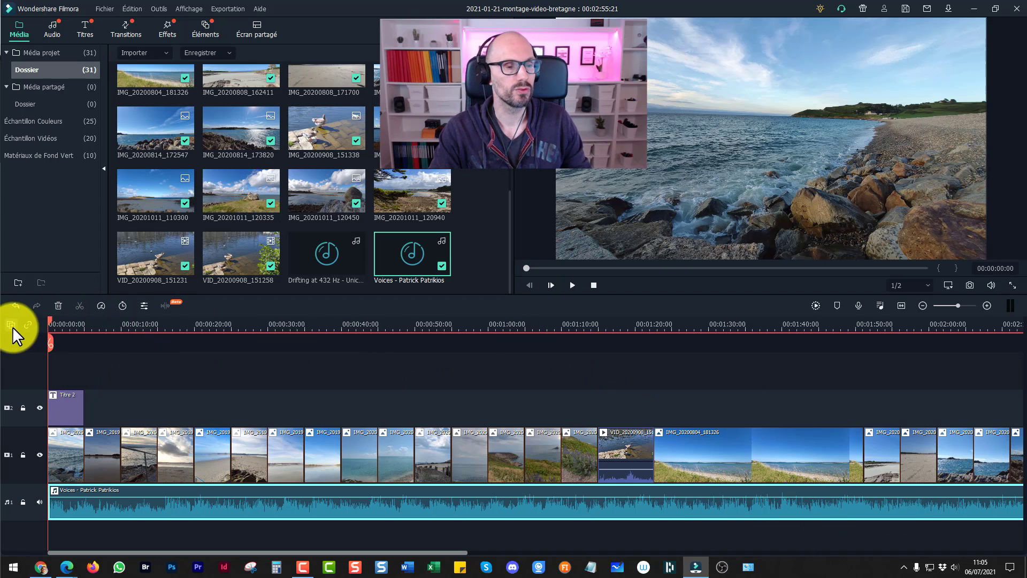
drag(313, 324, 151, 327)
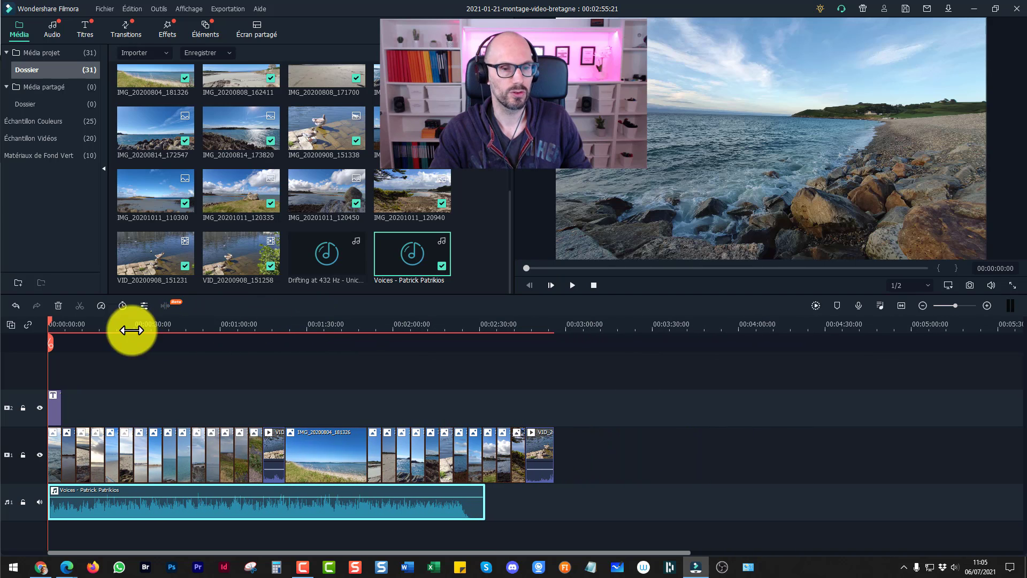
Add "Drifting at 432 Hz" on a second audio track, starting at about 00:02:21 so it overlaps the end of "Voices"
click(313, 250)
drag(306, 245, 487, 509)
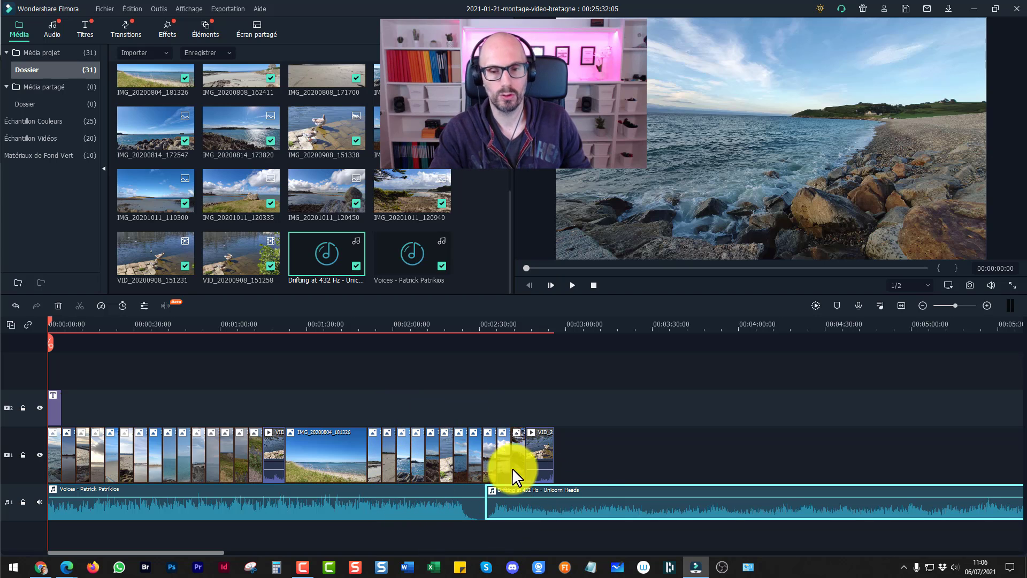
drag(615, 488, 583, 544)
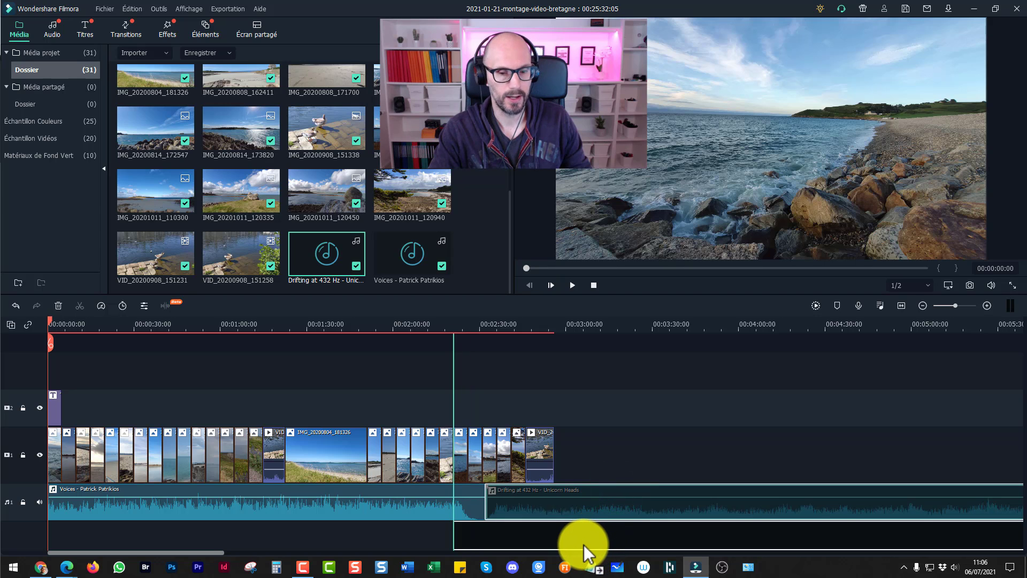
drag(583, 545, 584, 544)
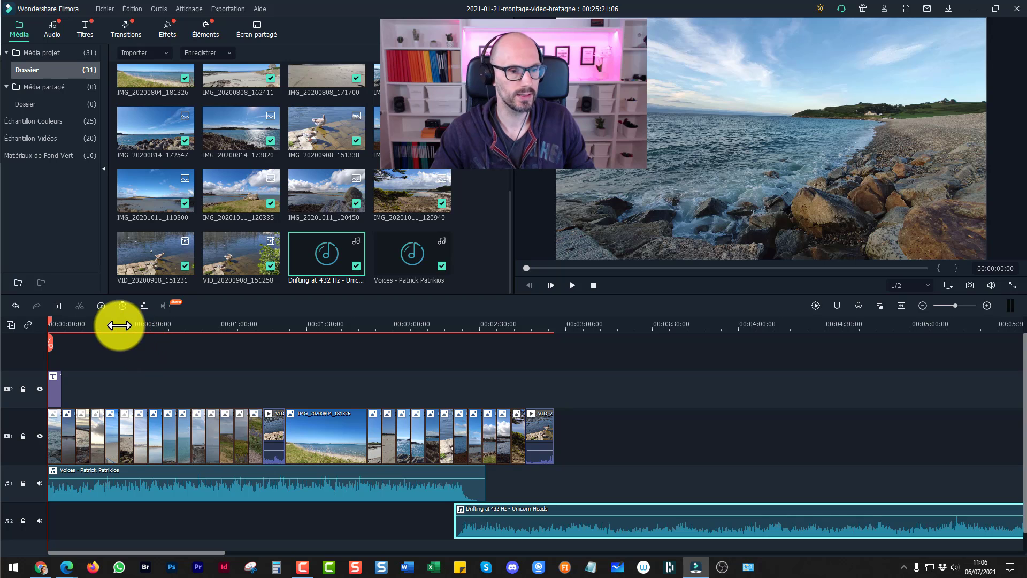
Play the opening seconds of the montage to hear the "Voices" track with the title and first photos
drag(118, 325, 285, 340)
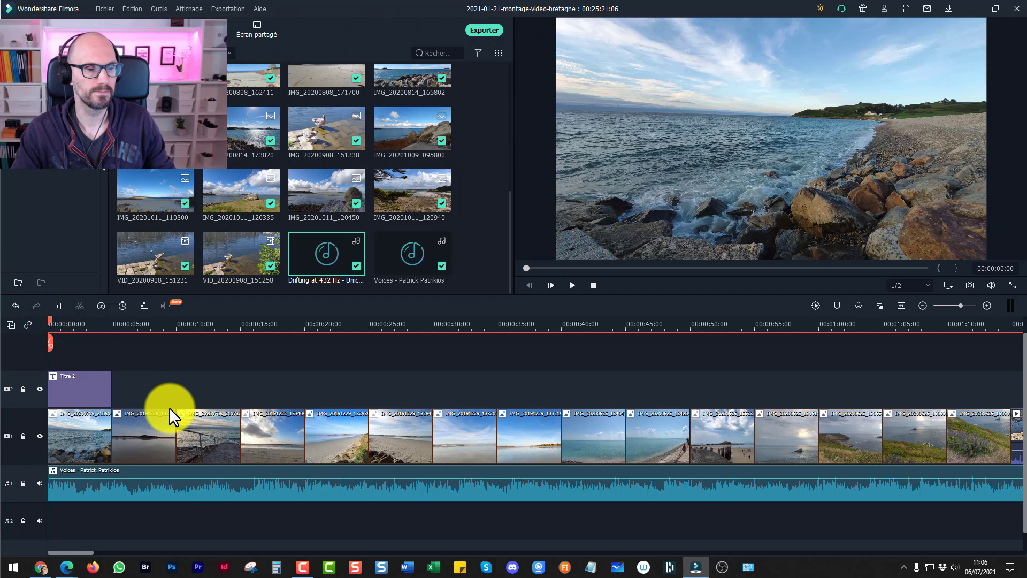
key(space)
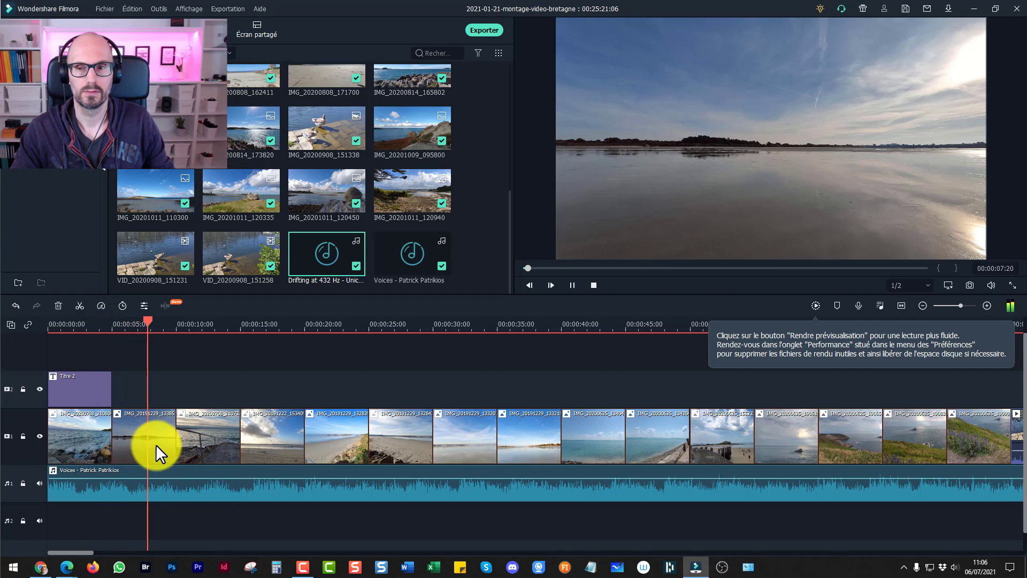
key(space)
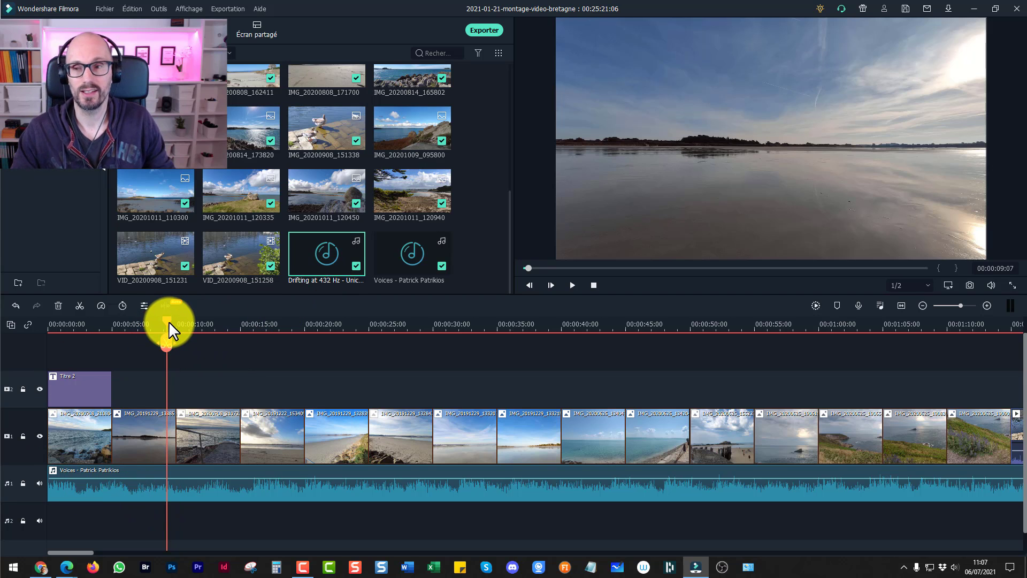
Play the montage's opening with the first audio track muted, and restore that track's sound
mouse_move(115, 479)
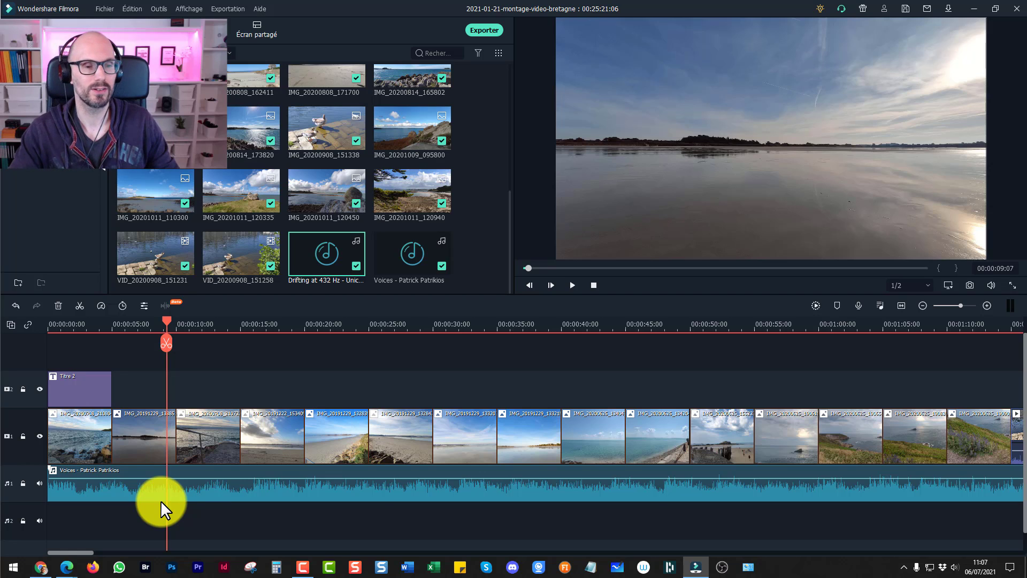
click(39, 483)
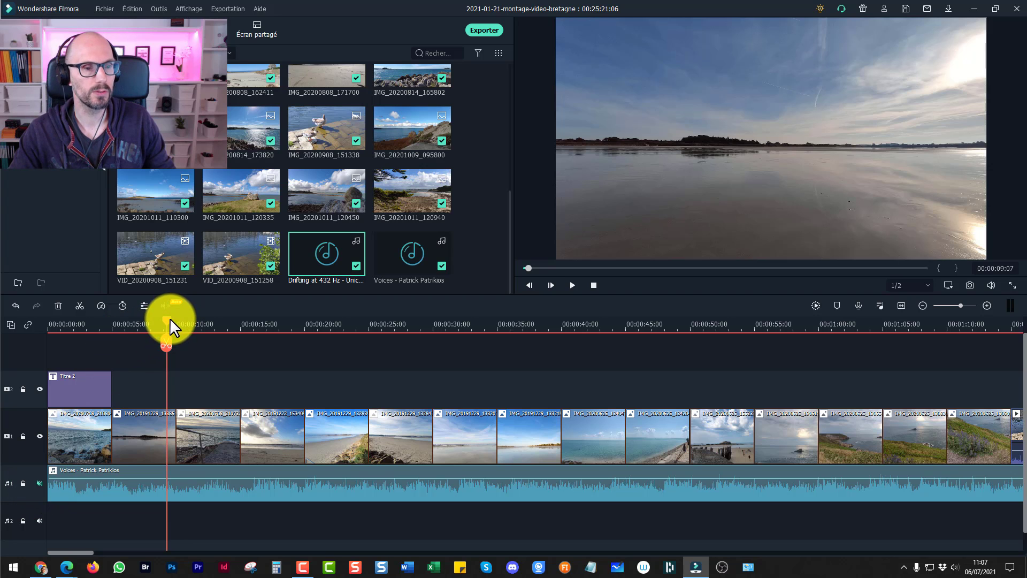
drag(169, 318, 49, 308)
key(space)
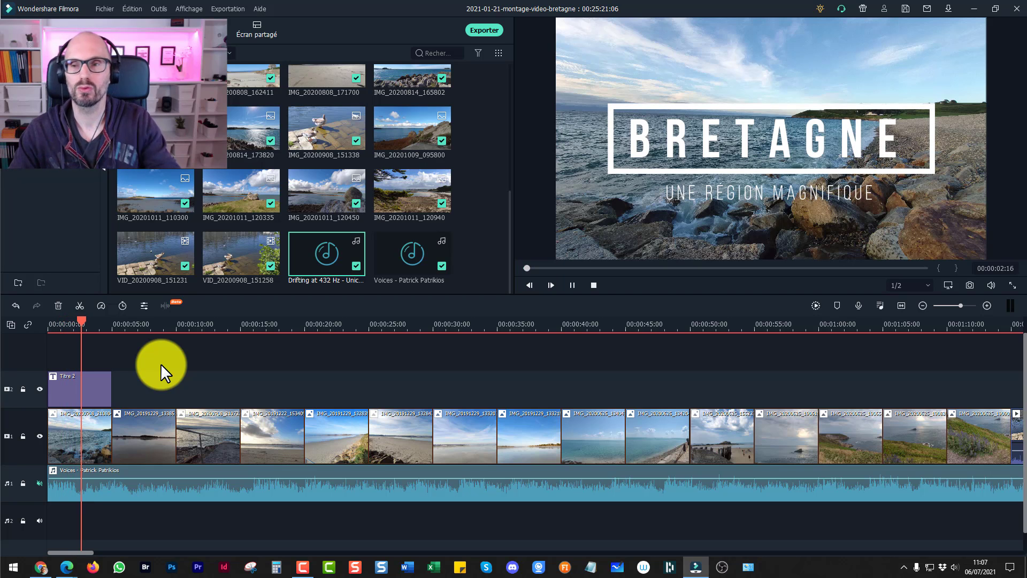
key(space)
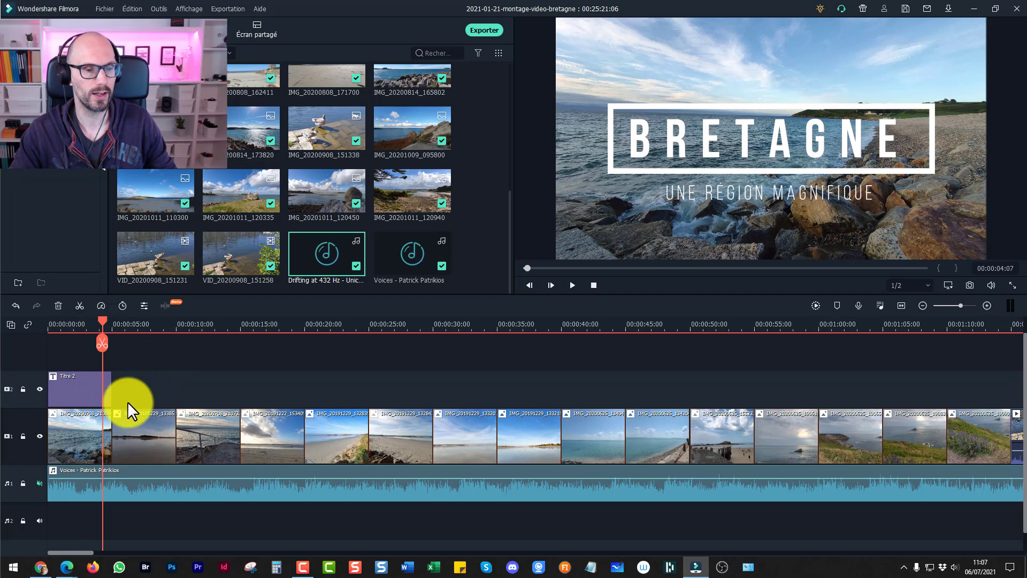
click(37, 483)
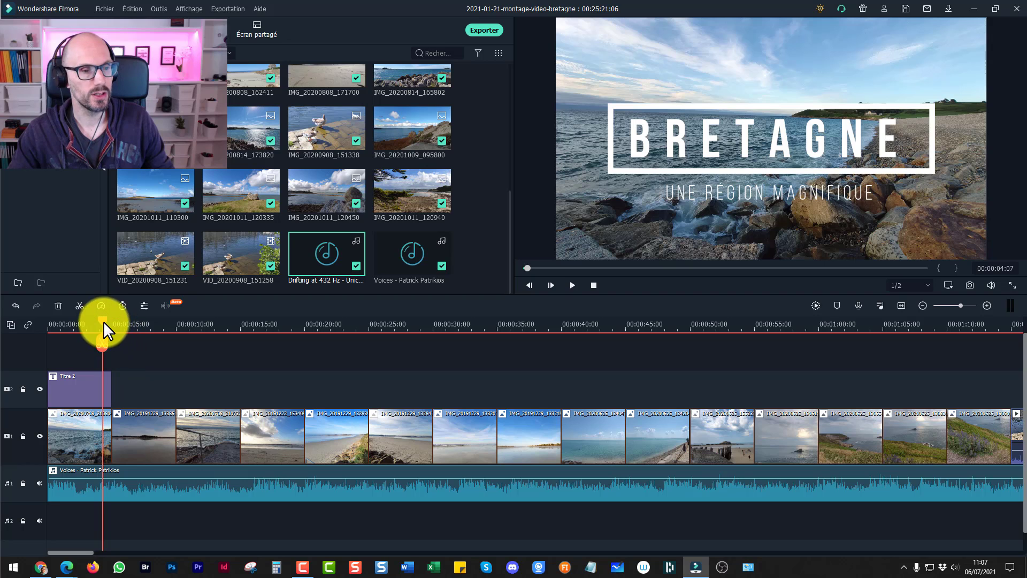
Replay the first seconds of the montage with the music audible
key(Home)
key(space)
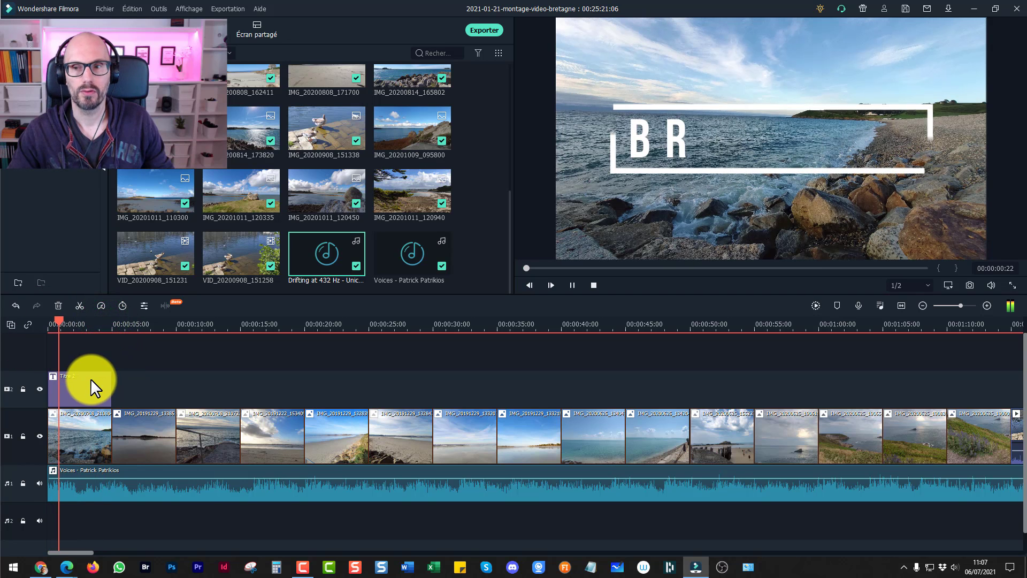
key(space)
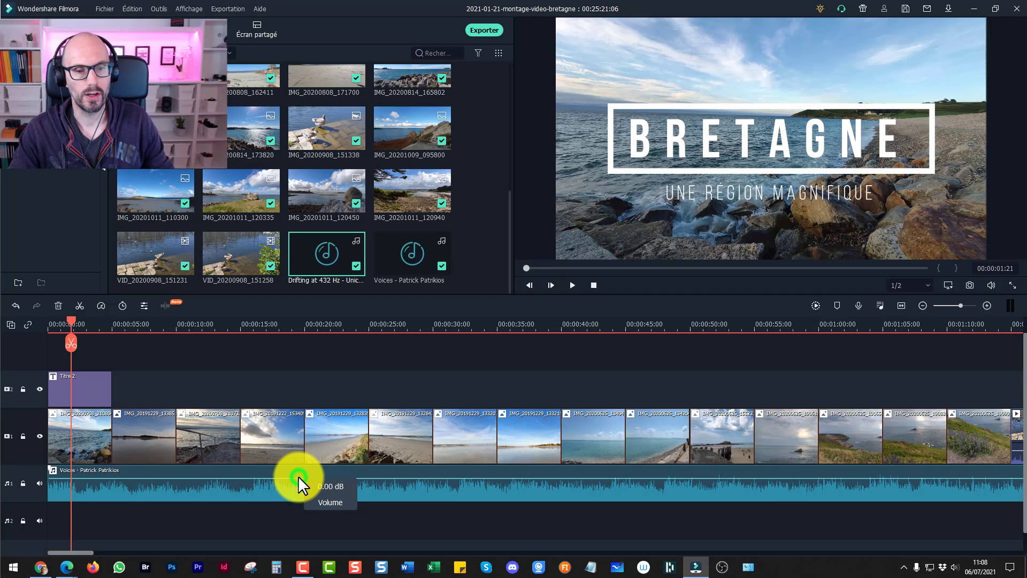
Lower the "Voices" clip's volume to about -12.11 dB on the timeline and listen to a few seconds
drag(297, 476, 295, 484)
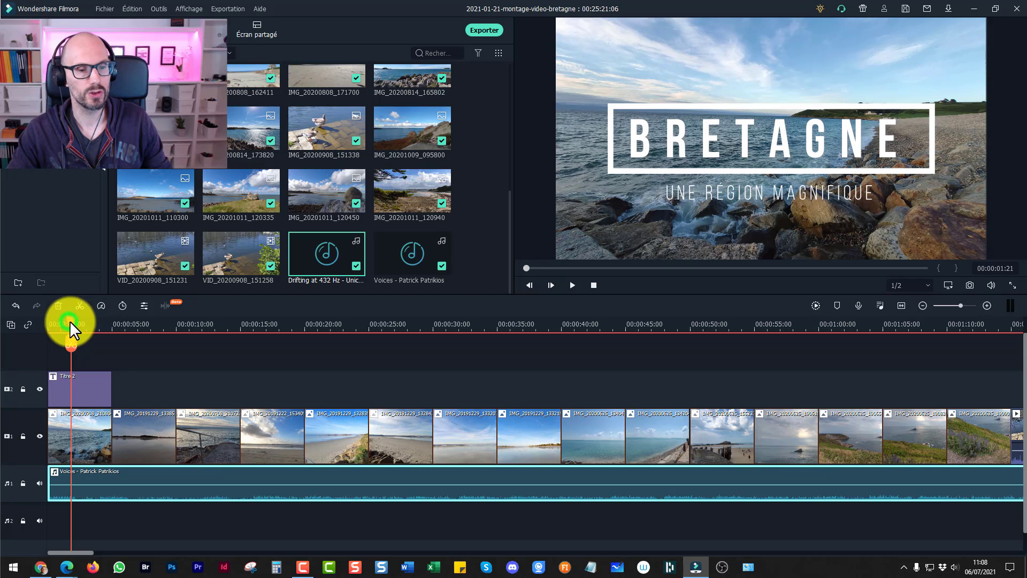
key(space)
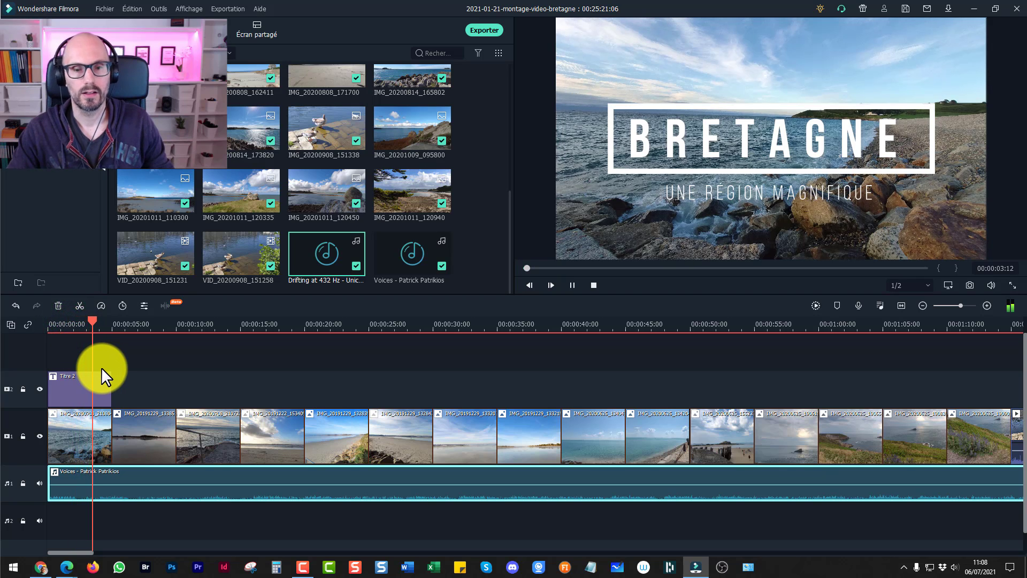
key(space)
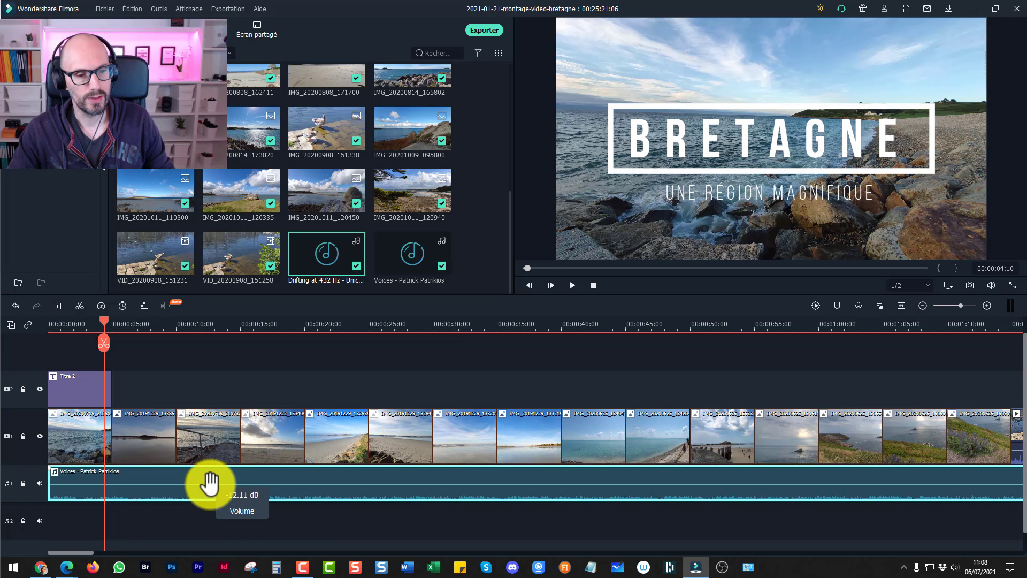
Raise the "Voices" clip's volume to about 10.07 dB and listen to a short passage
drag(210, 484, 206, 476)
key(ctrl+z)
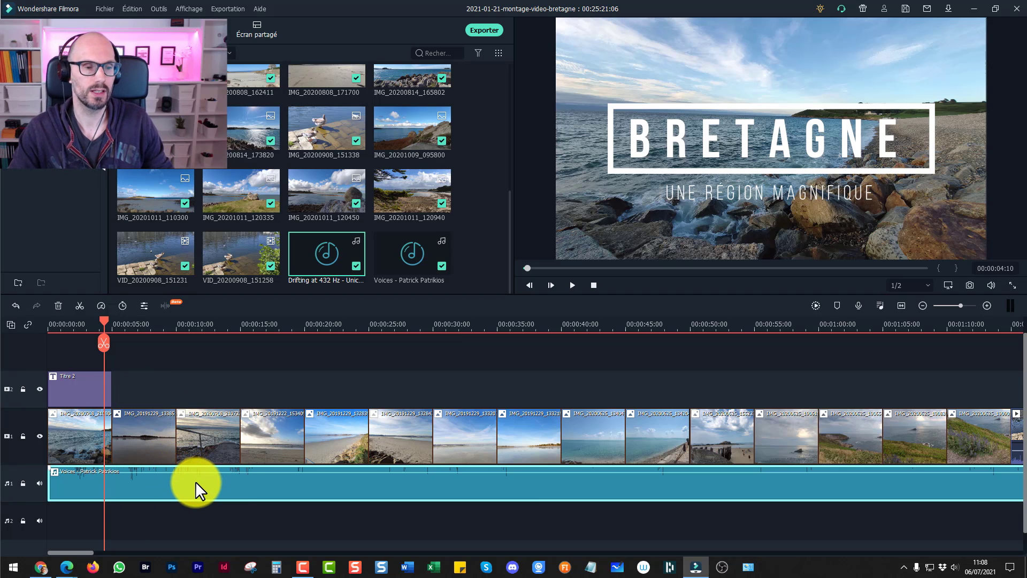
key(space)
key(space)
Set the "Voices" clip's volume to about 2.36 dB on the timeline
mouse_move(208, 468)
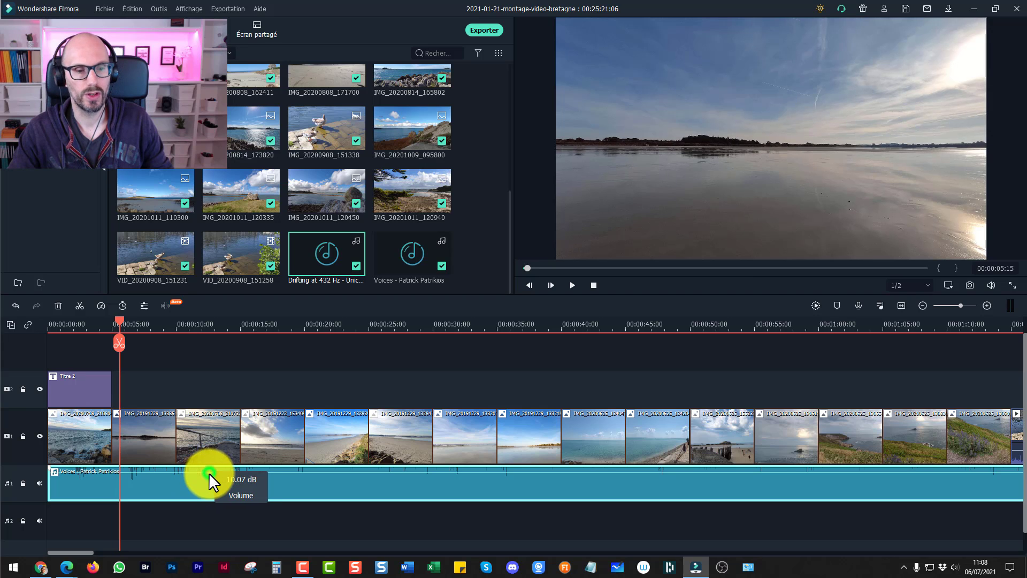
drag(209, 473, 207, 476)
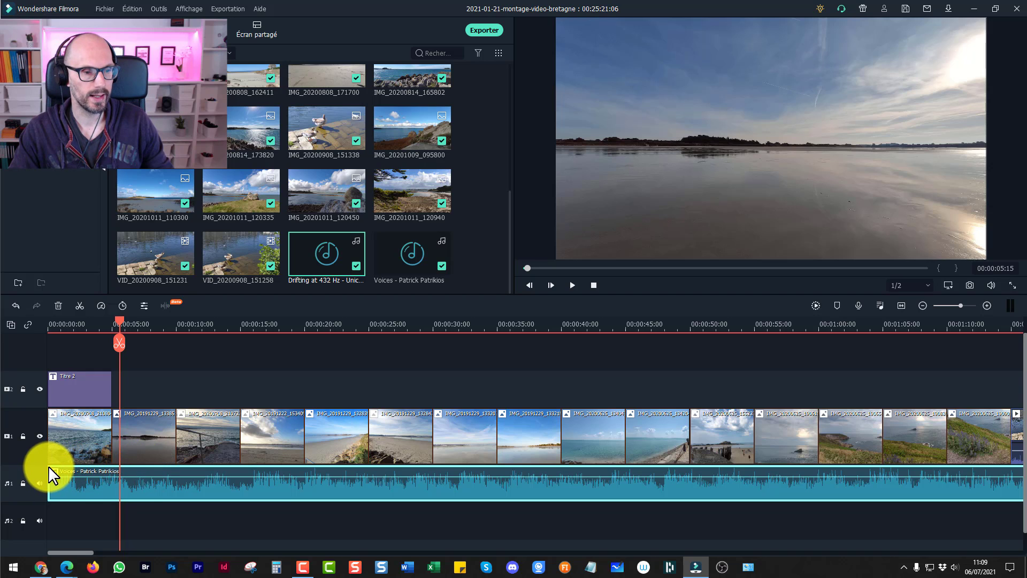
Add a fade-in to the "Voices" clip reaching roughly the 10-second mark and play the montage from the start
drag(49, 466, 127, 465)
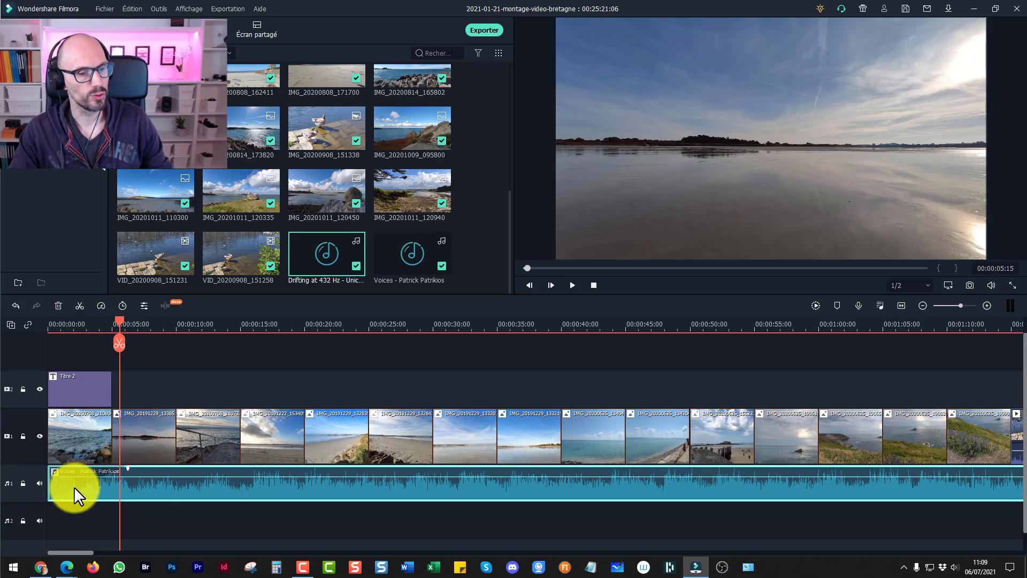
mouse_move(127, 466)
mouse_down()
mouse_move(171, 462)
mouse_move(121, 478)
mouse_up()
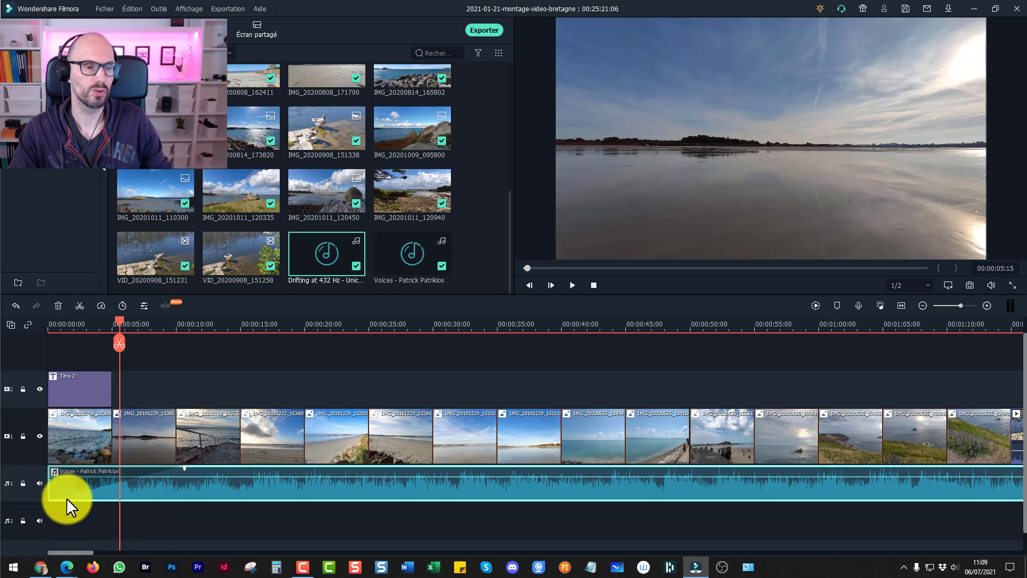
drag(184, 467, 184, 467)
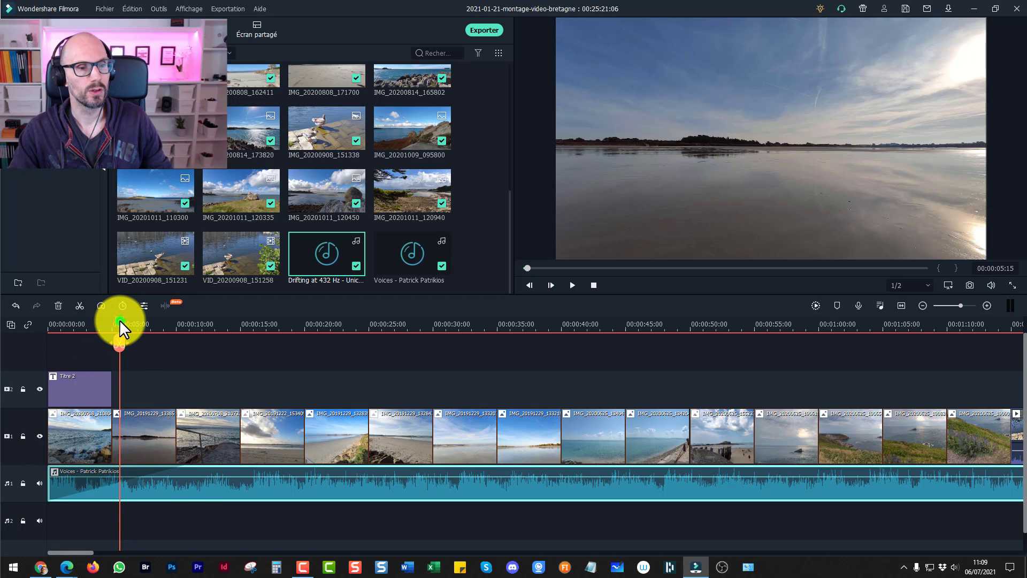
drag(120, 320, 24, 314)
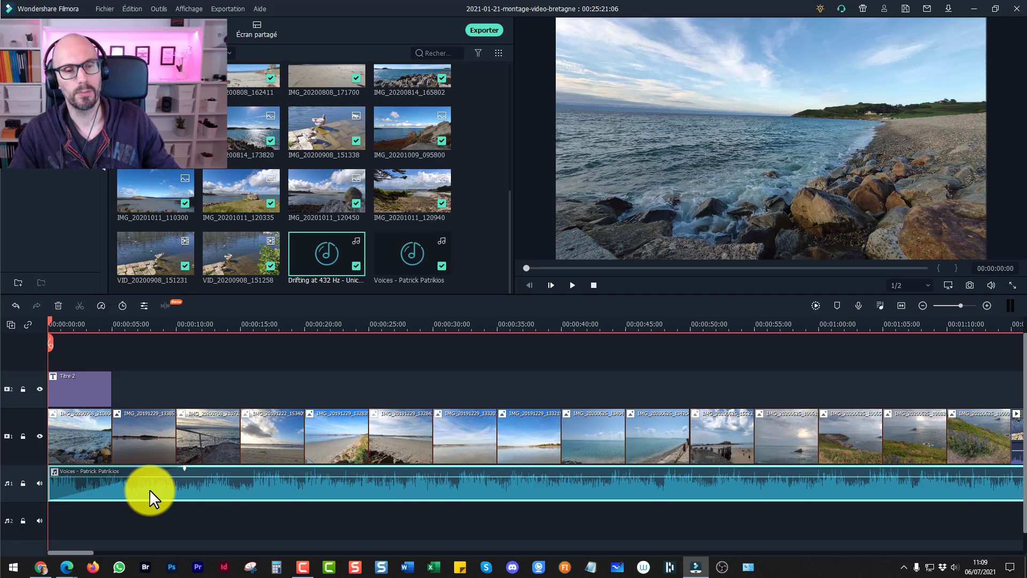
key(space)
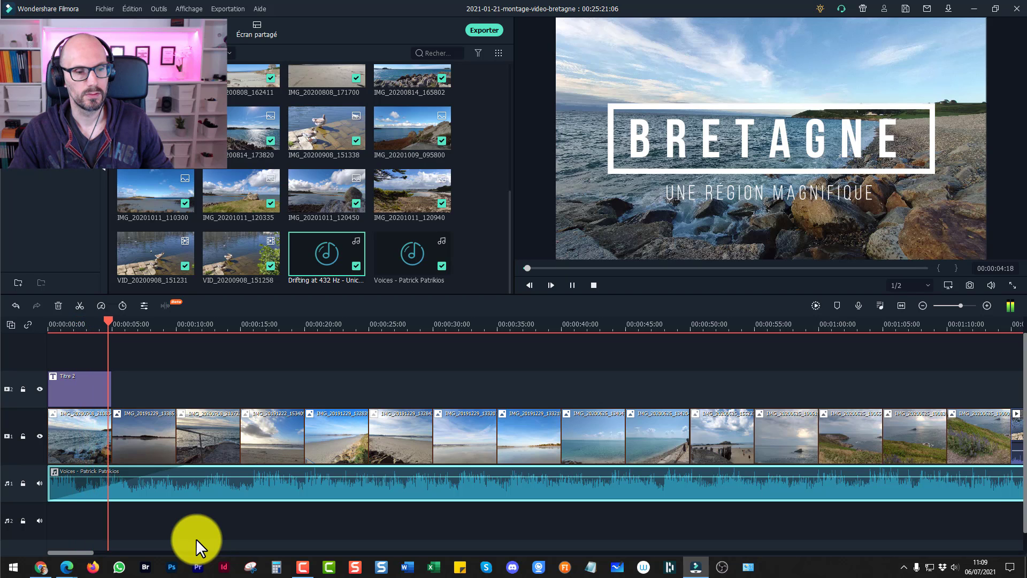
Shorten the "Voices" clip's fade-in to about 3.40 s and replay the montage's opening
key(space)
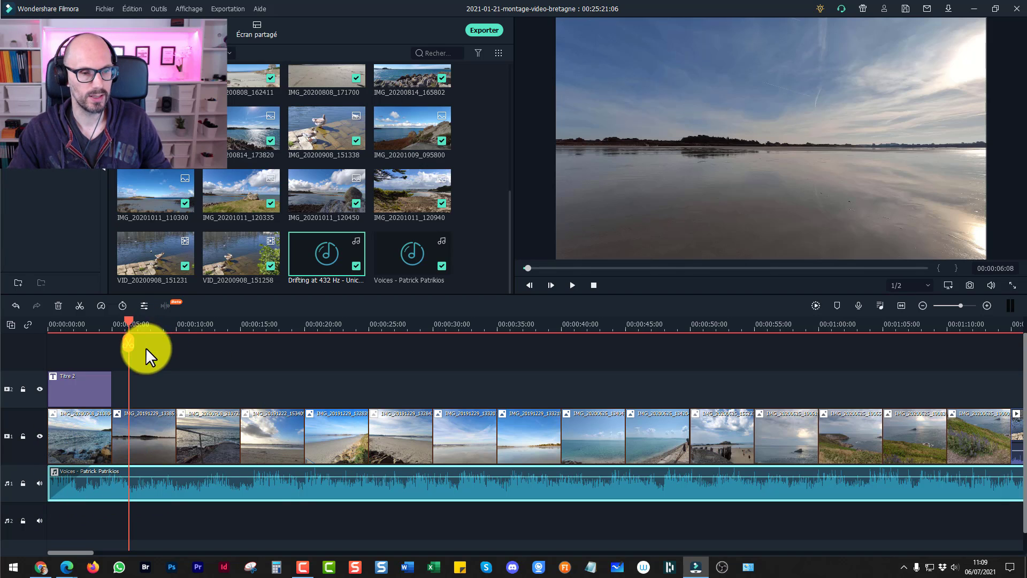
drag(129, 321, 32, 310)
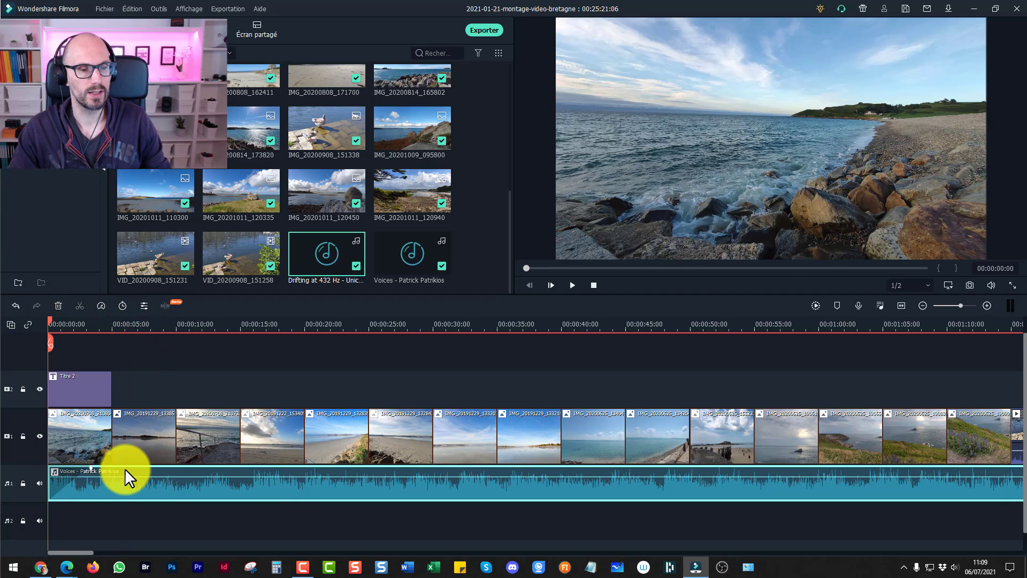
key(space)
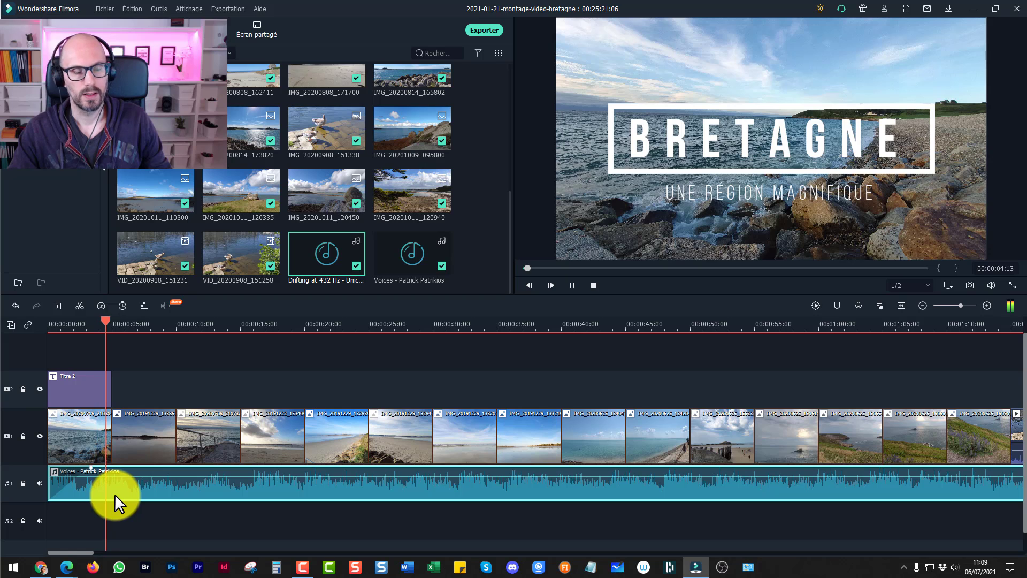
key(space)
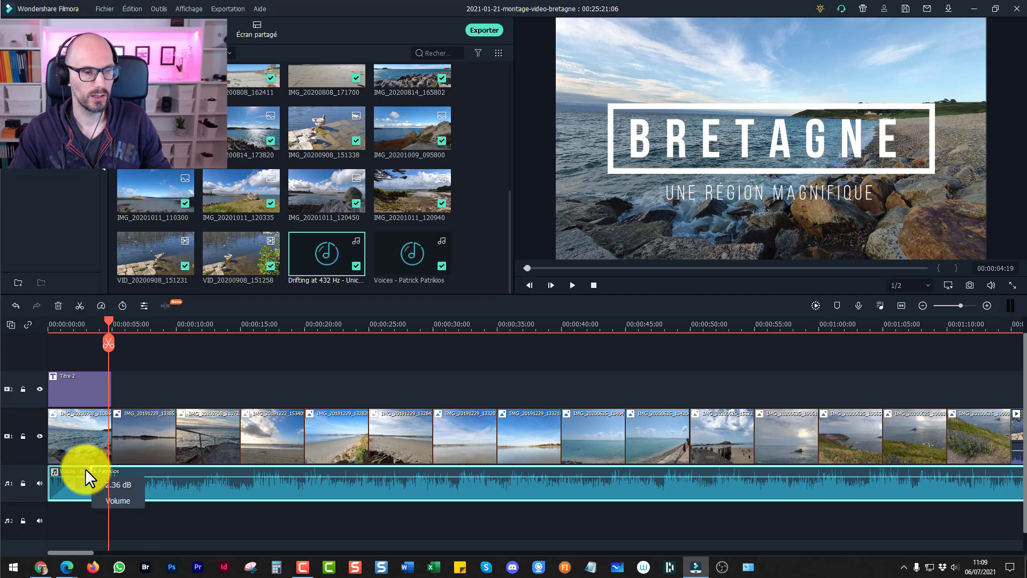
drag(111, 315, 88, 322)
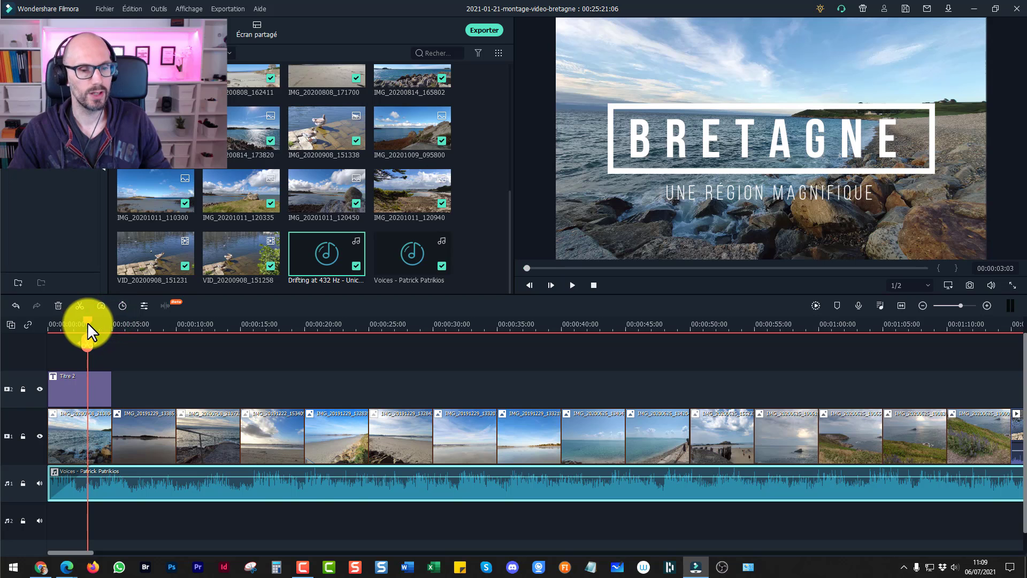
Open the "Voices" clip's audio settings, try a 5.40 s fade-in, and set the fade-in to 2.04 s
double_click(301, 485)
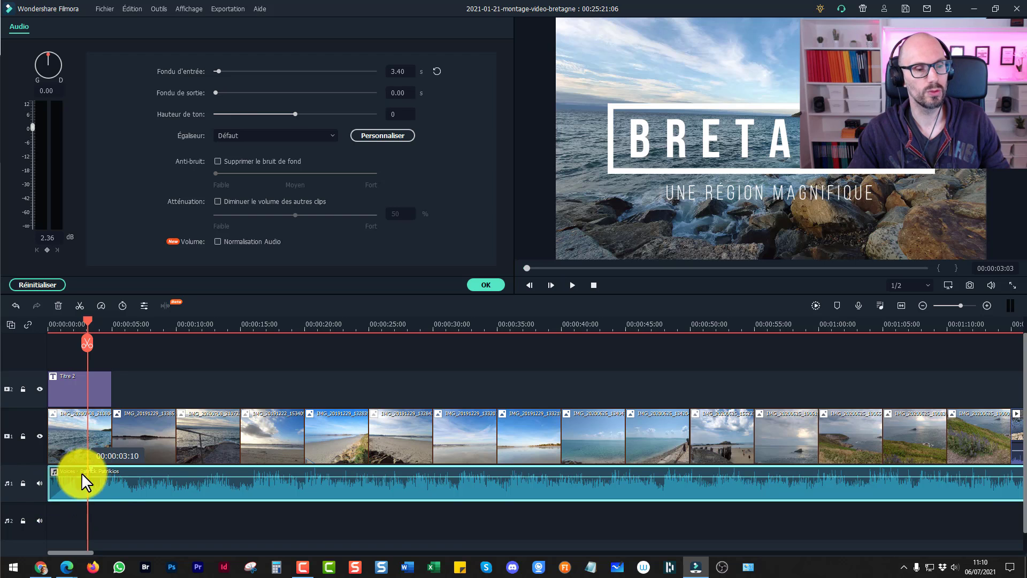
drag(89, 467, 113, 469)
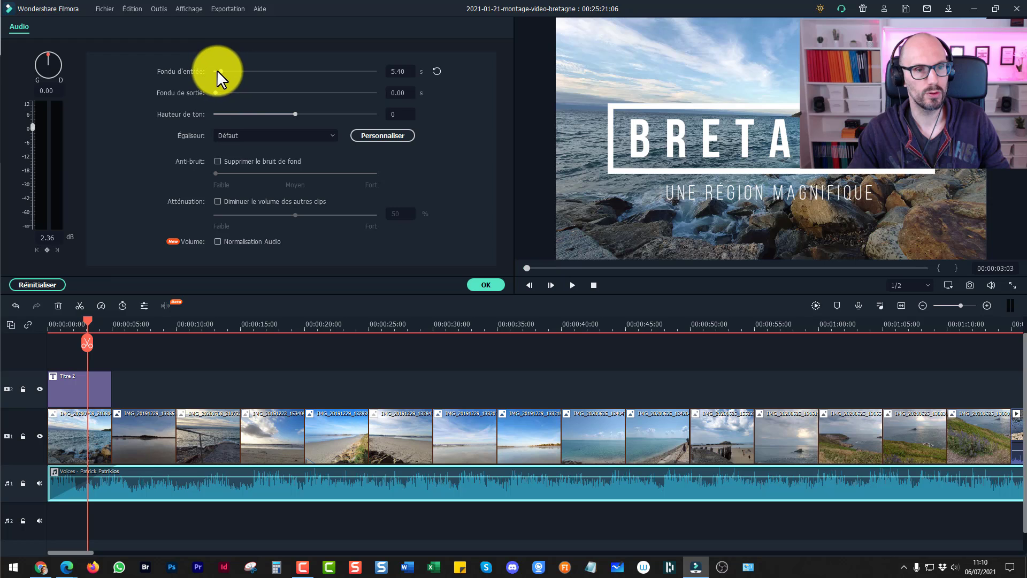
mouse_move(220, 69)
mouse_down()
mouse_move(237, 68)
mouse_move(217, 67)
mouse_up()
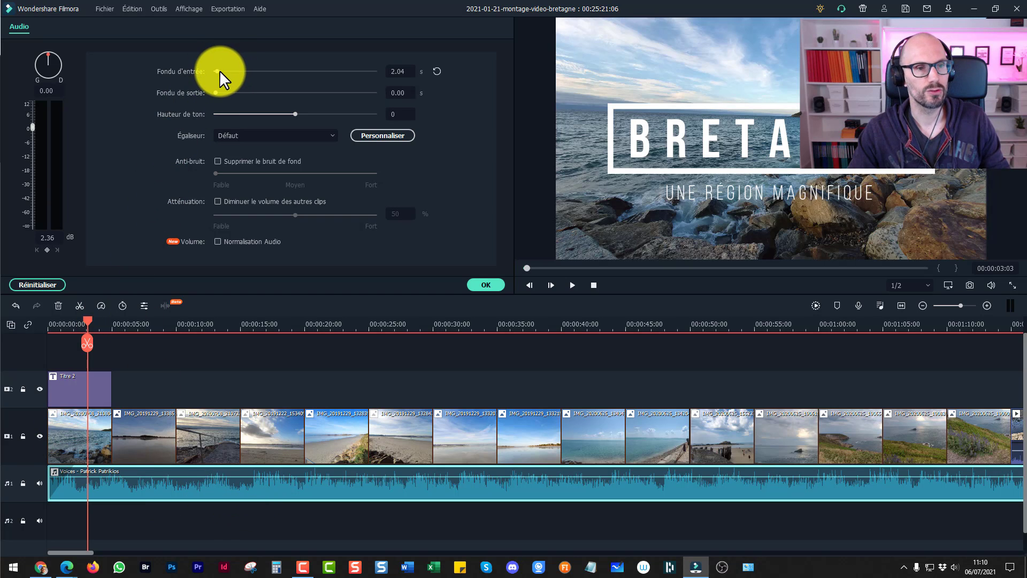
Set the "Voices" clip's fade-in to 3.04 s, apply the audio settings, and replay the montage's opening
drag(218, 69, 220, 70)
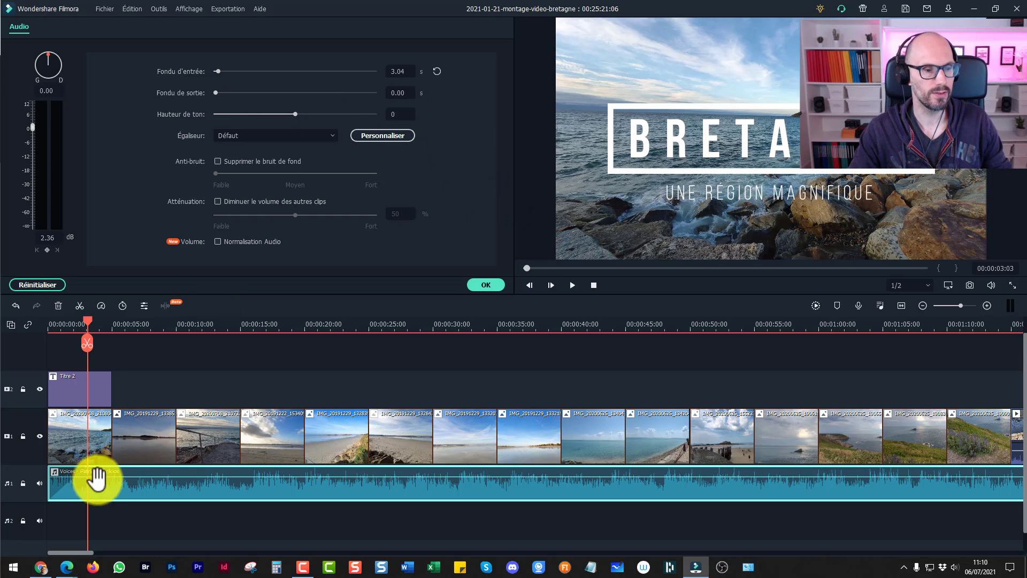
click(486, 285)
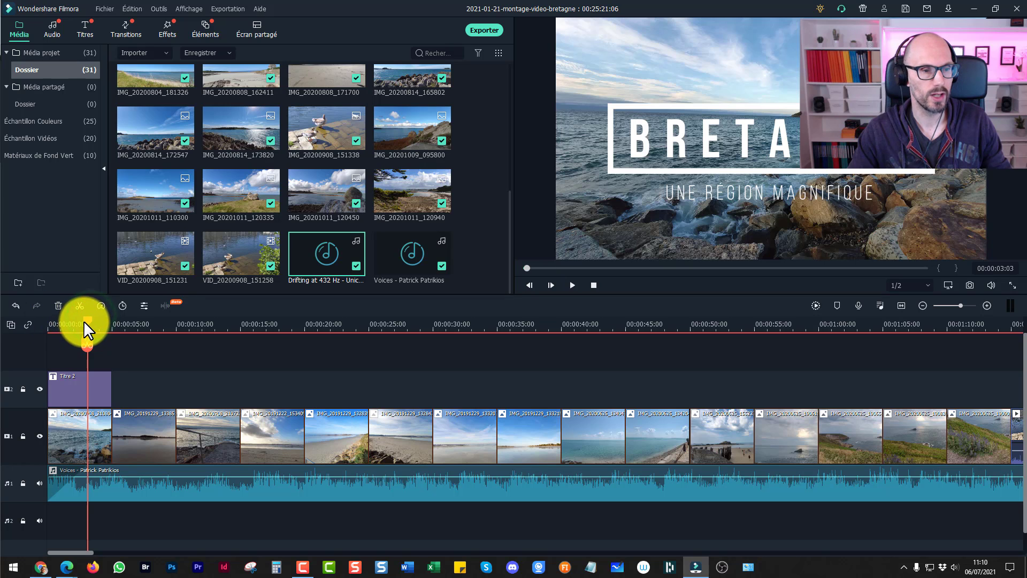
drag(85, 321, 40, 330)
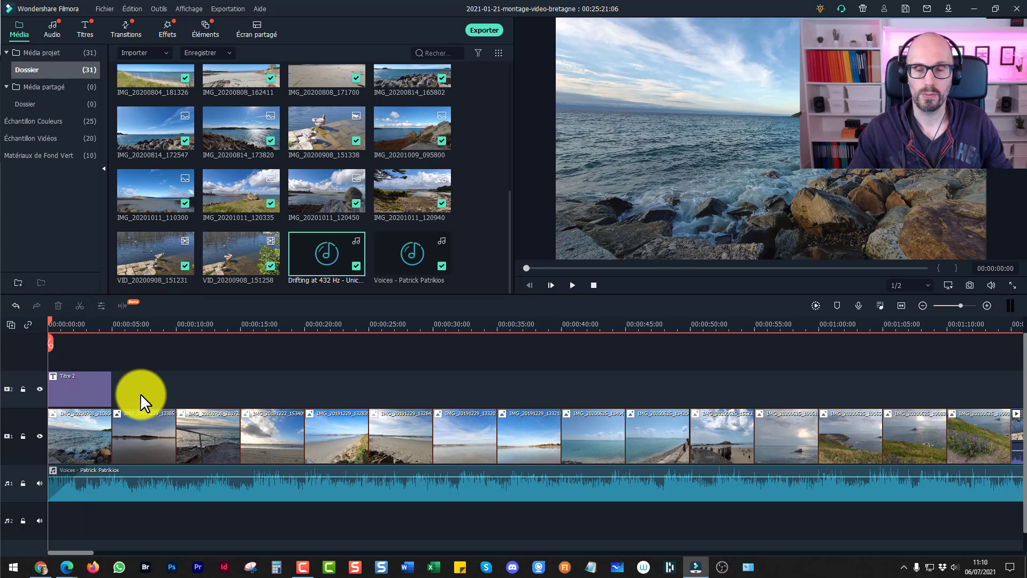
key(space)
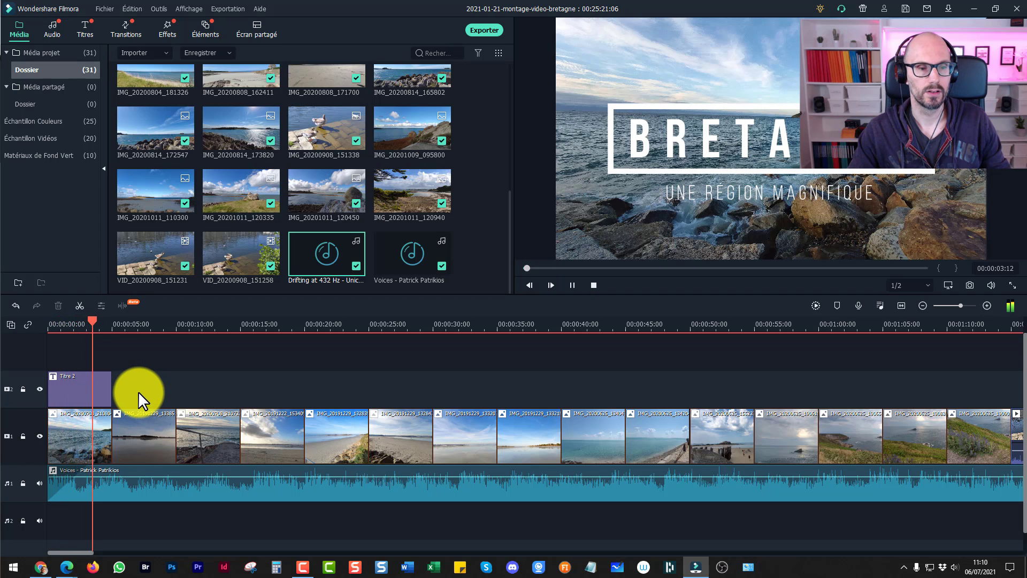
key(space)
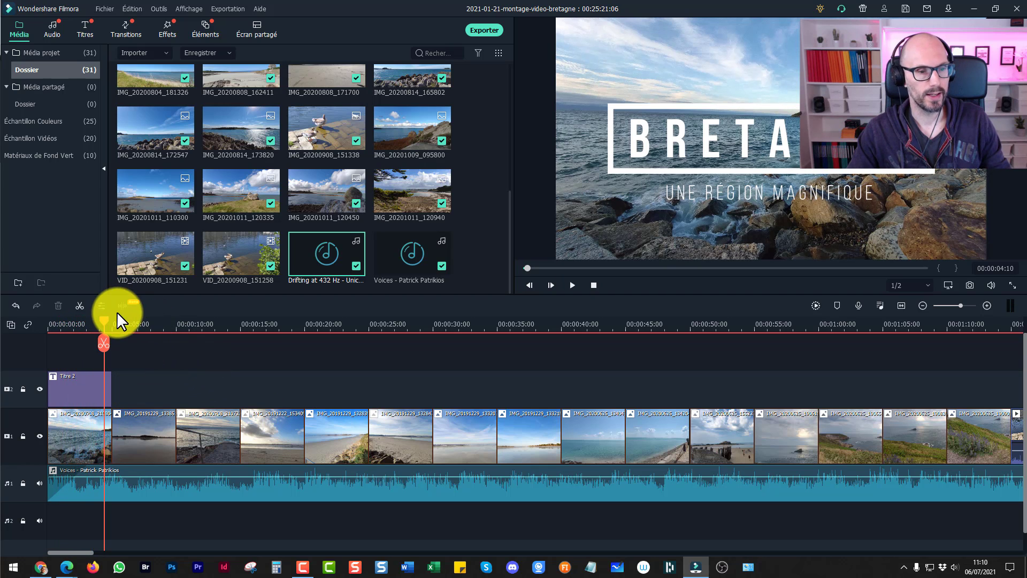
Add a fade-out to "Voices" starting at about 2:16 and a fade-in of about 14 s to the overlapping "Drifting at 432 Hz" clip
drag(239, 330, 596, 338)
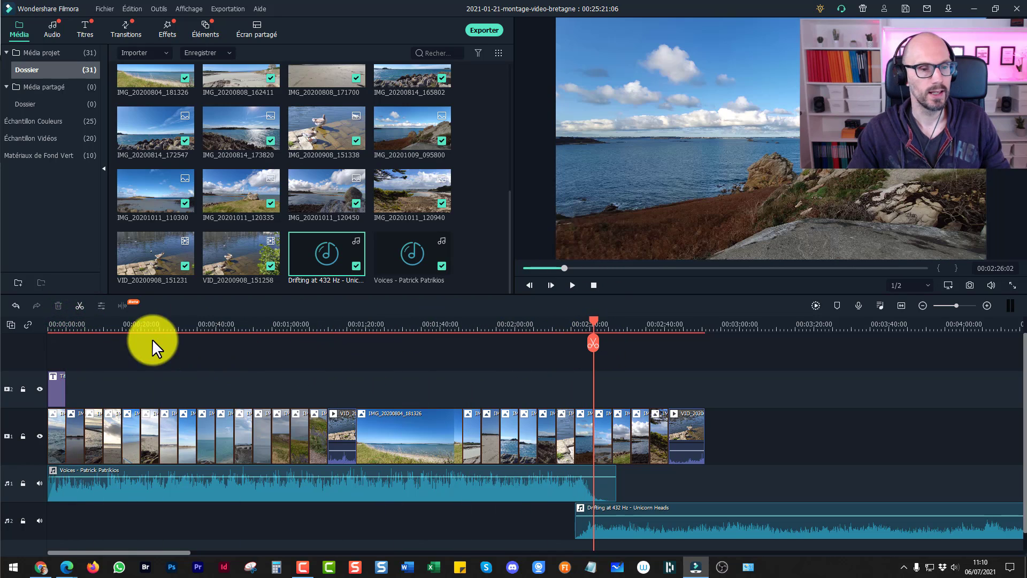
drag(165, 328, 648, 402)
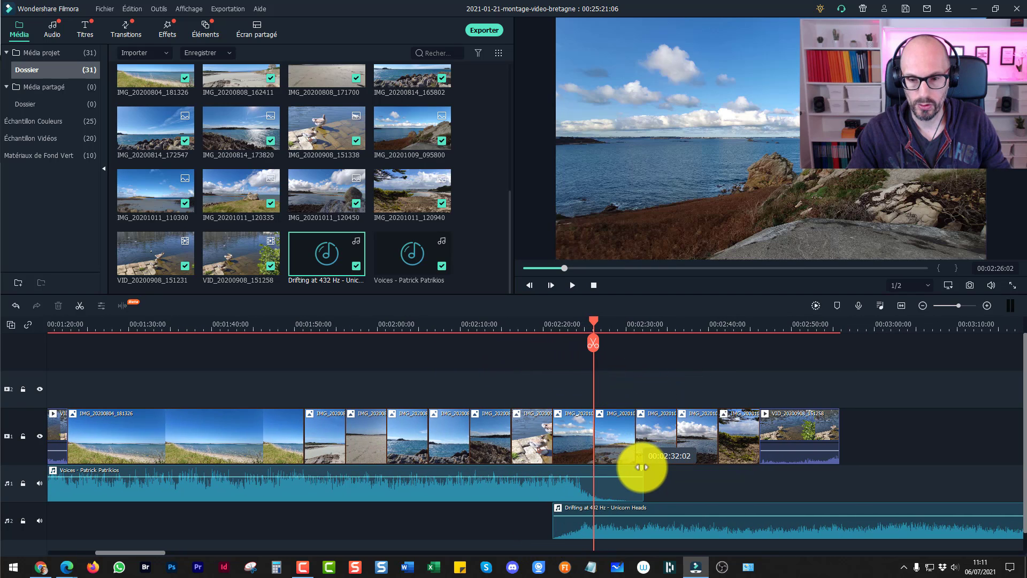
drag(642, 467, 642, 467)
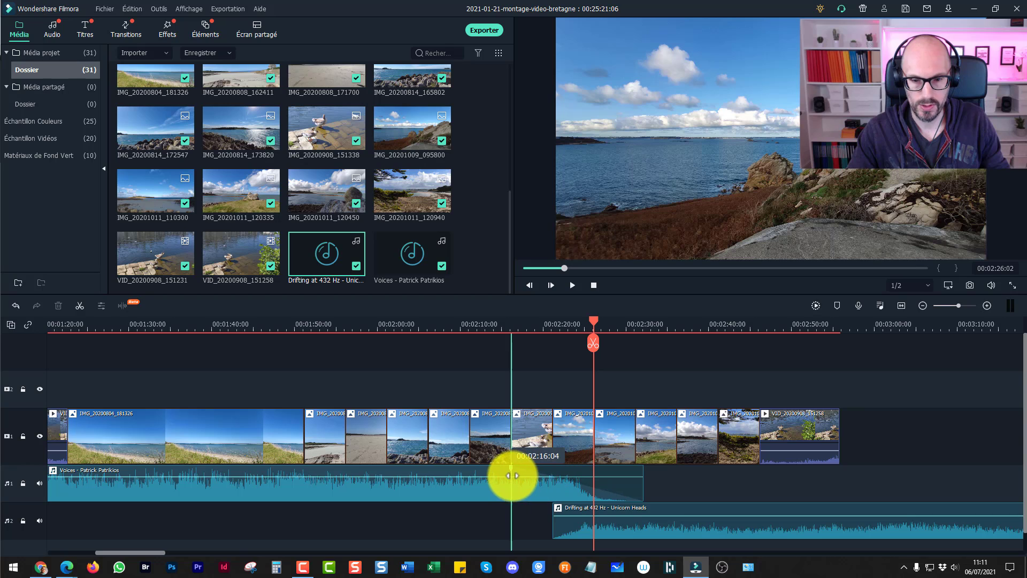
mouse_move(552, 500)
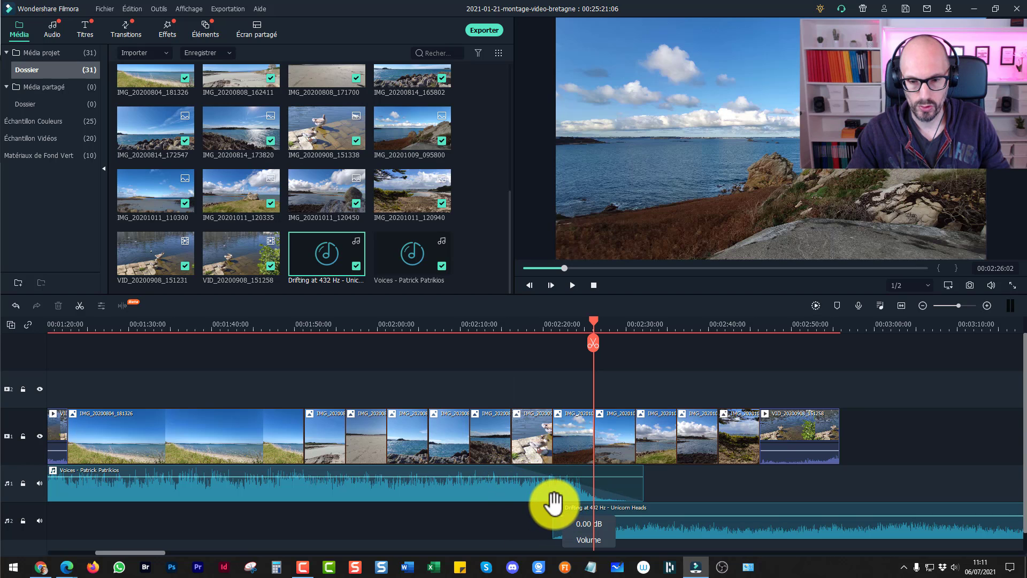
click(555, 506)
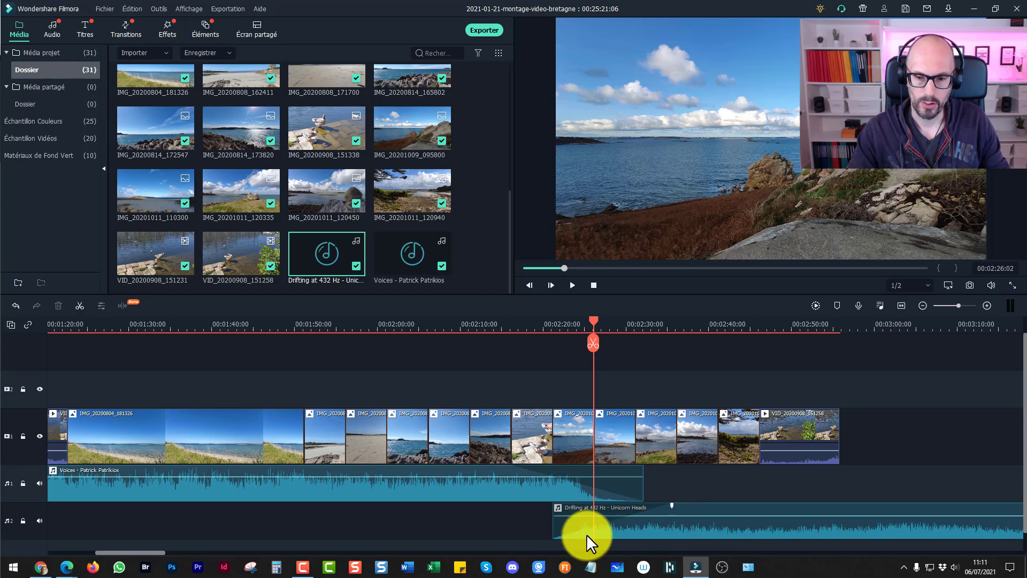
Play the crossfade between the "Voices" and "Drifting at 432 Hz" clips to check the music transition
drag(594, 318, 499, 333)
key(space)
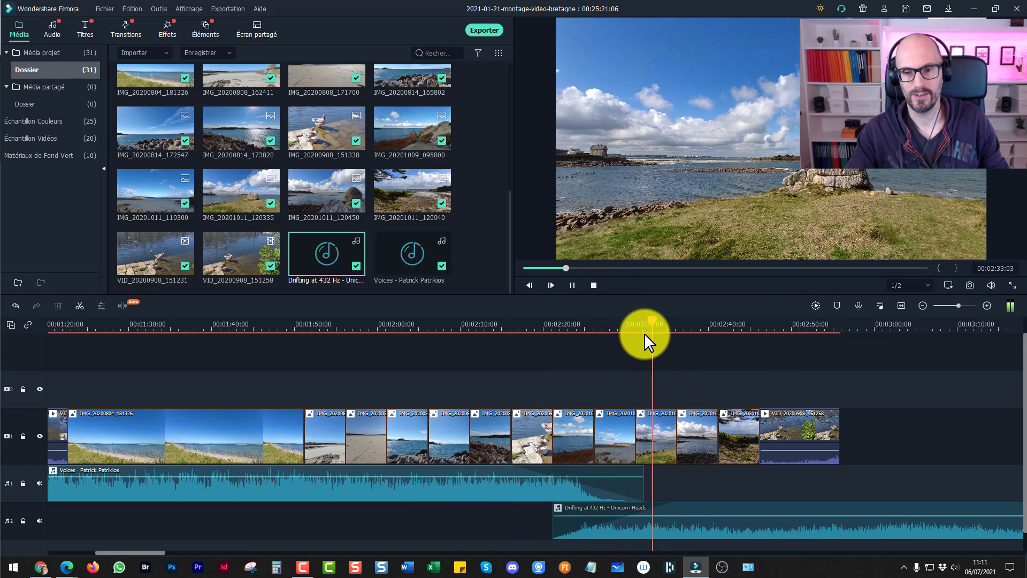
key(space)
click(533, 328)
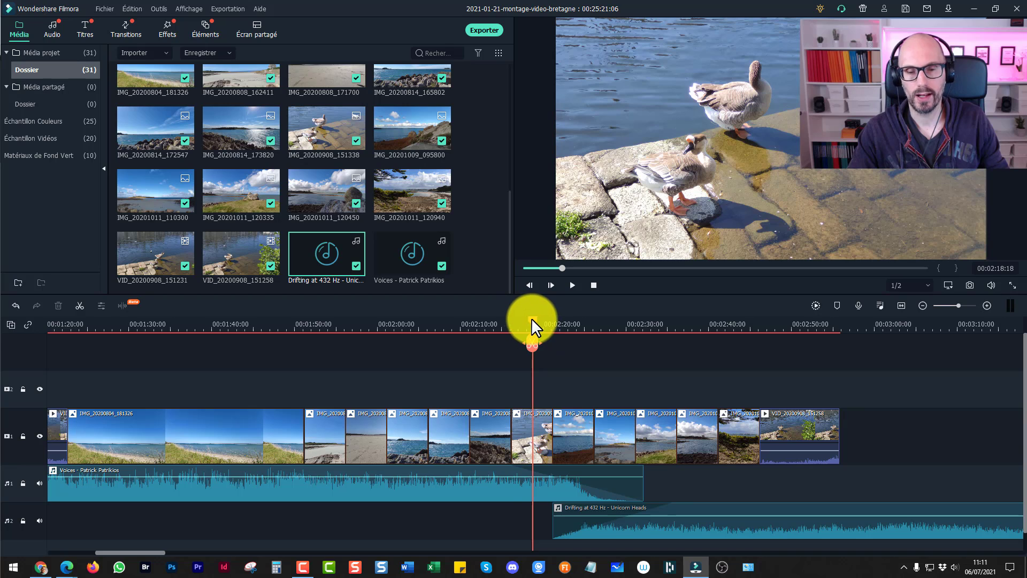
drag(532, 327, 458, 326)
Shorten the "Voices" clip so it ends where the long IMG_20200804_181326 image begins, at about 1:22
drag(238, 326, 108, 327)
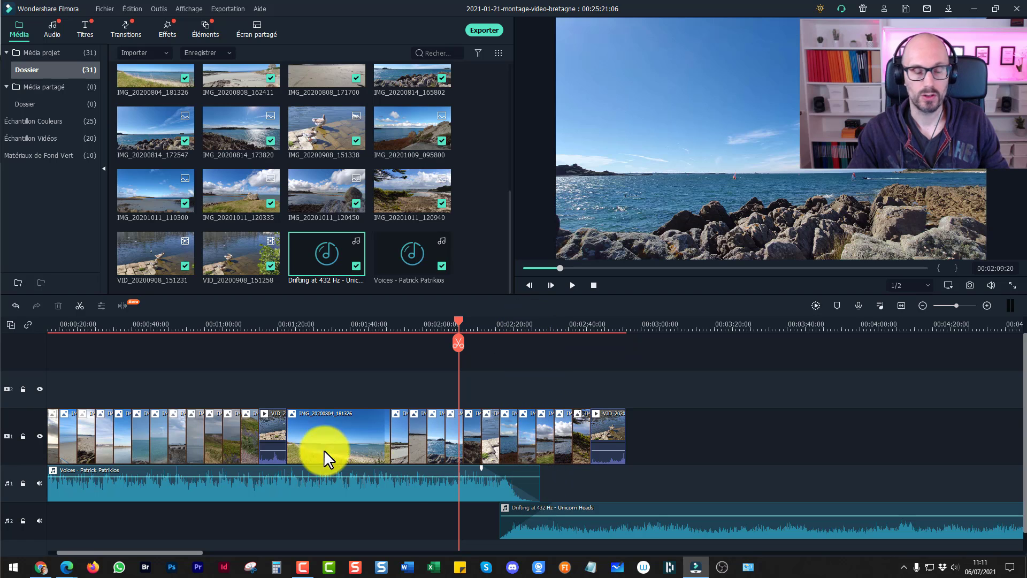
click(327, 325)
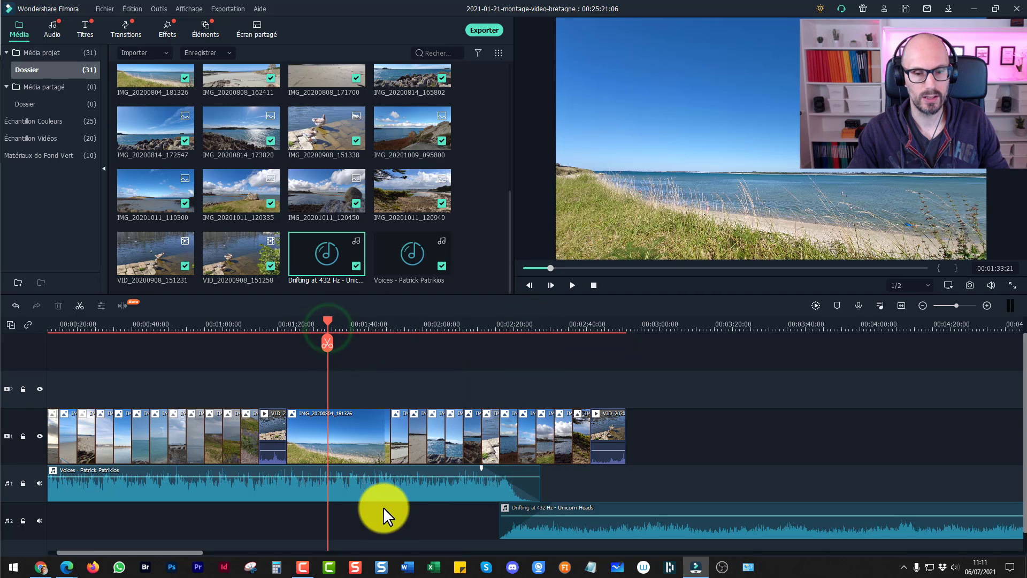
drag(191, 556, 164, 552)
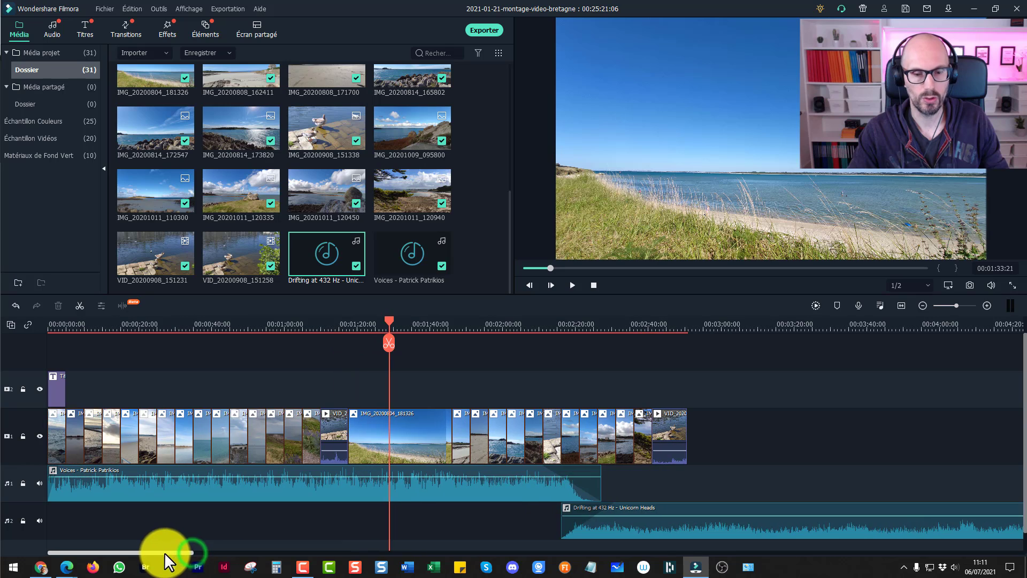
click(483, 487)
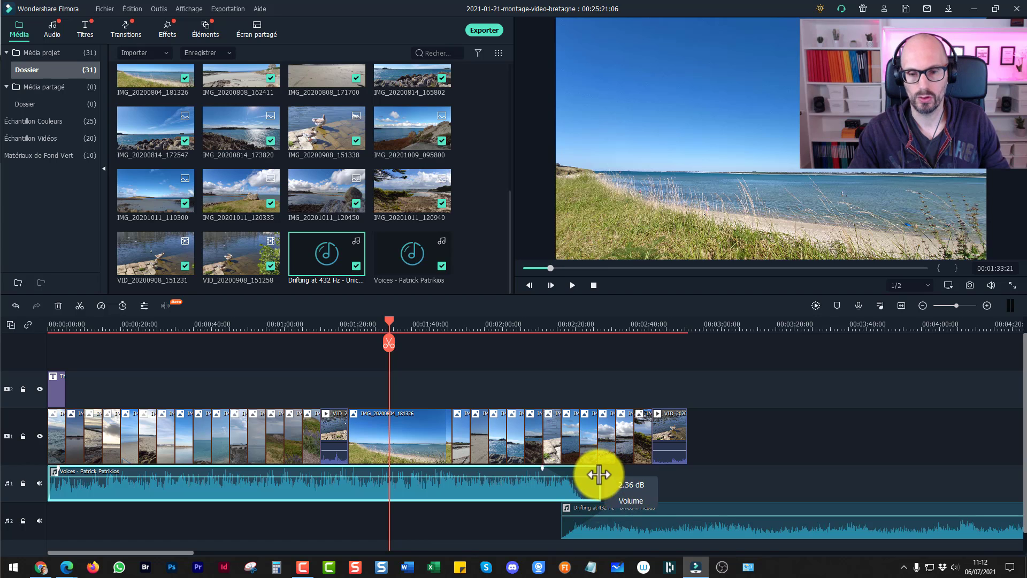
drag(600, 484, 350, 519)
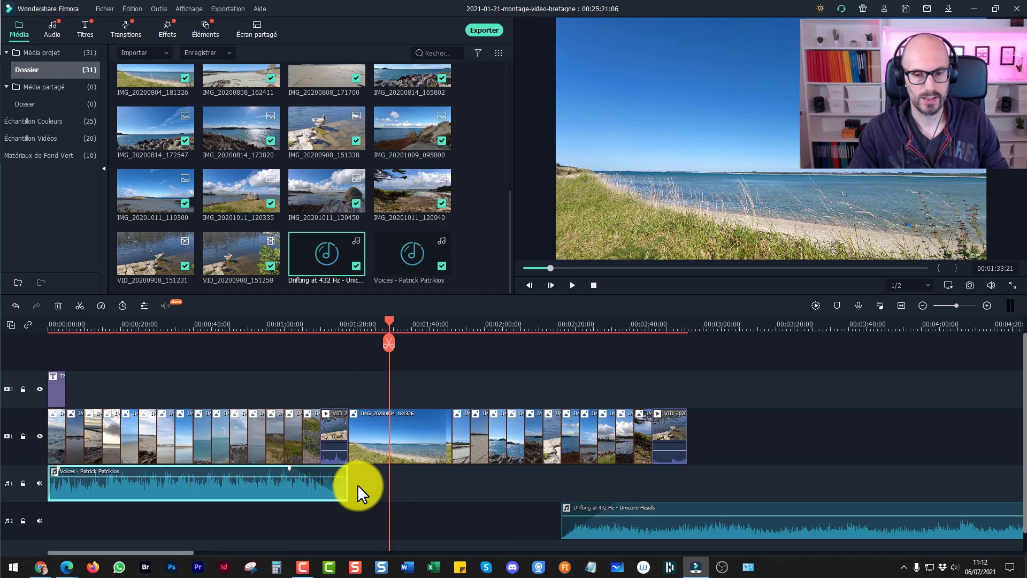
Move the "Drifting at 432 Hz" clip earlier on its track so it overlaps the end of "Voices" by about 10 s
click(732, 505)
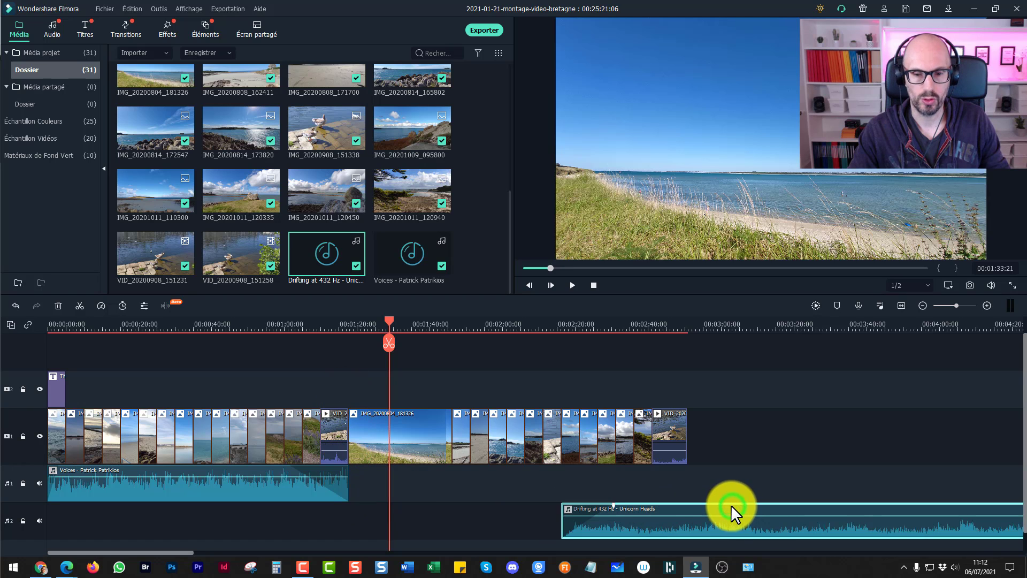
drag(731, 506, 503, 513)
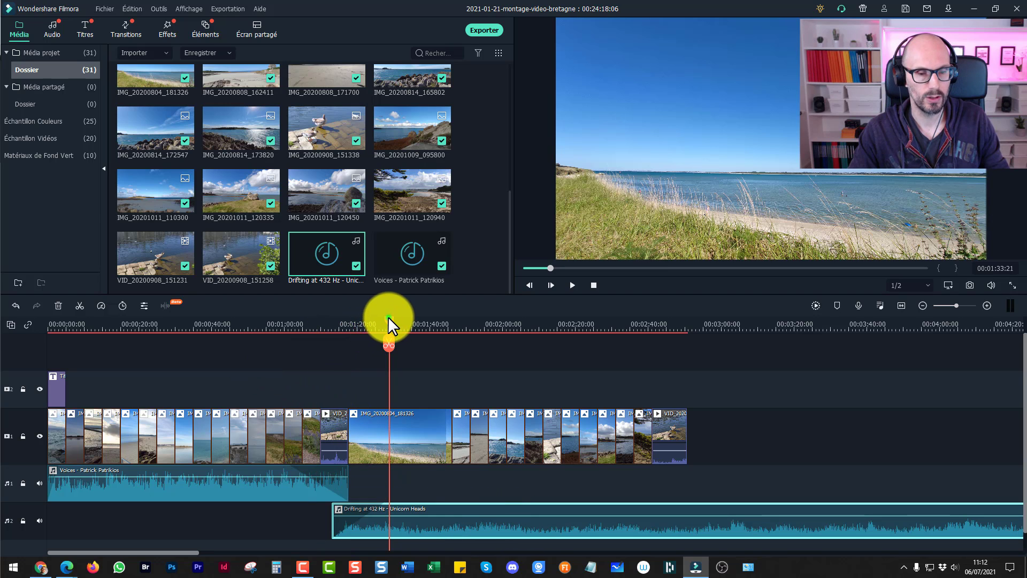
drag(388, 316, 343, 332)
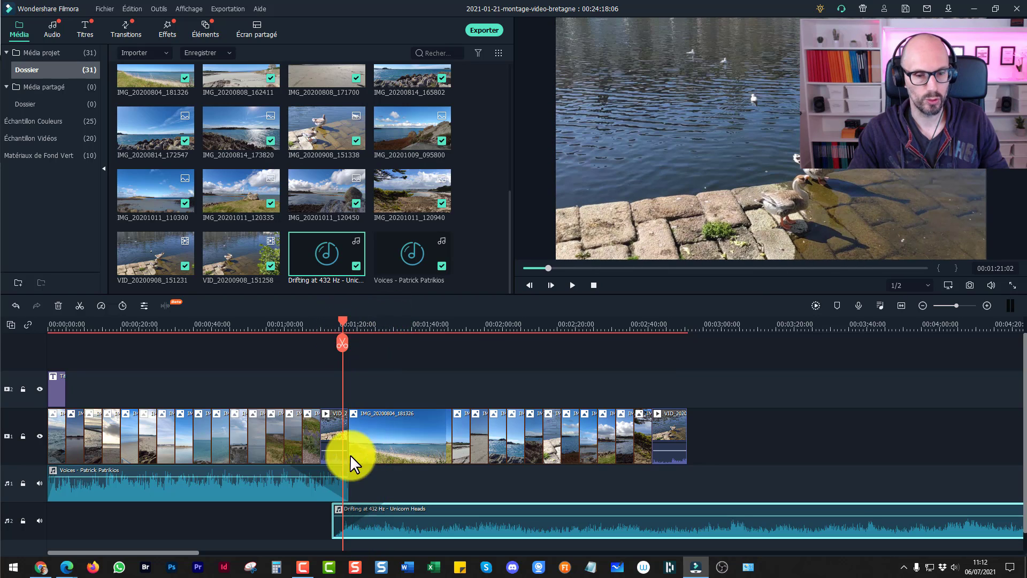
drag(195, 323, 476, 369)
mouse_move(515, 504)
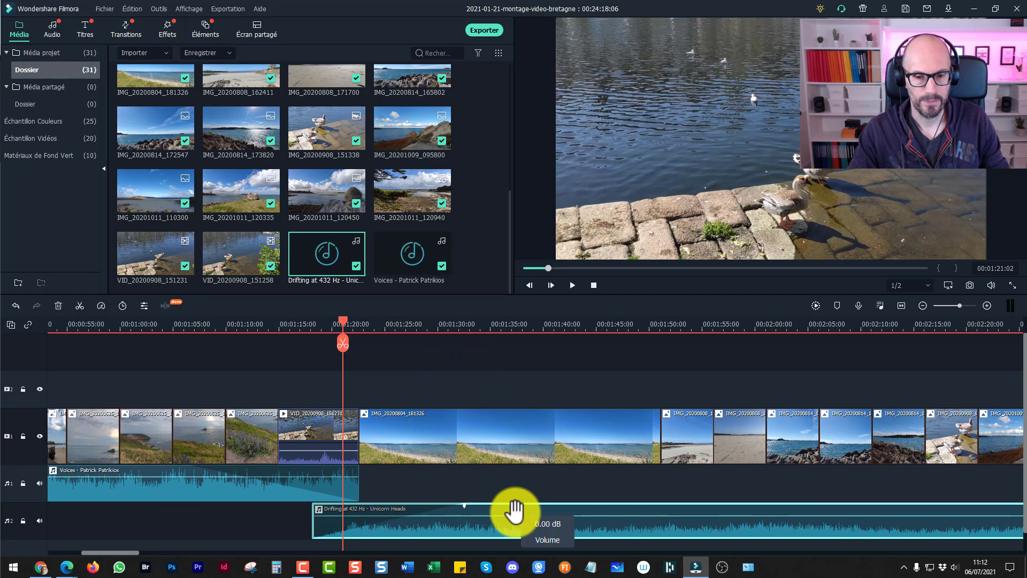
drag(515, 507, 454, 512)
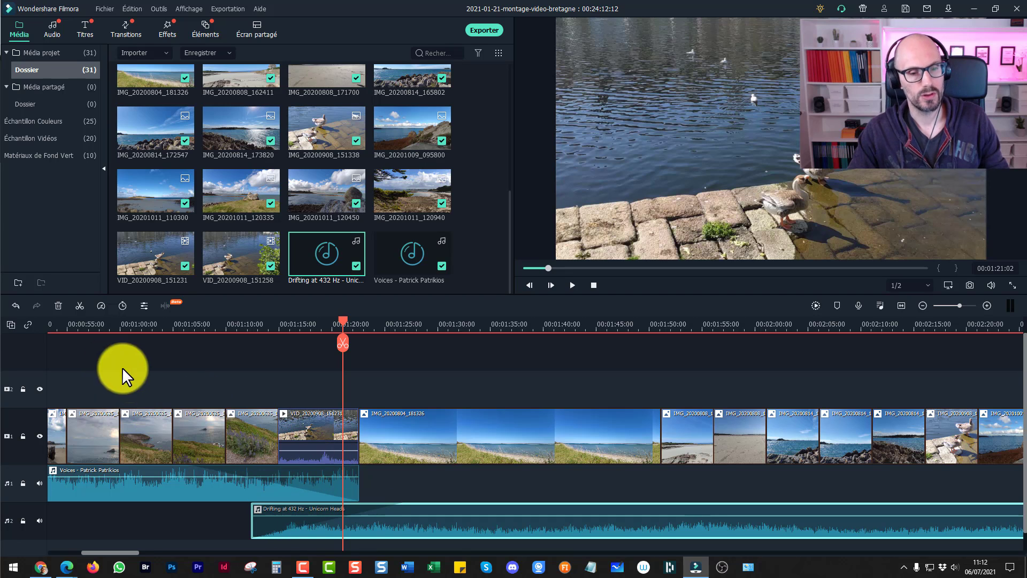
Play the overlap between the two music clips around 1:12 to 1:26 to check the transition
click(240, 323)
key(space)
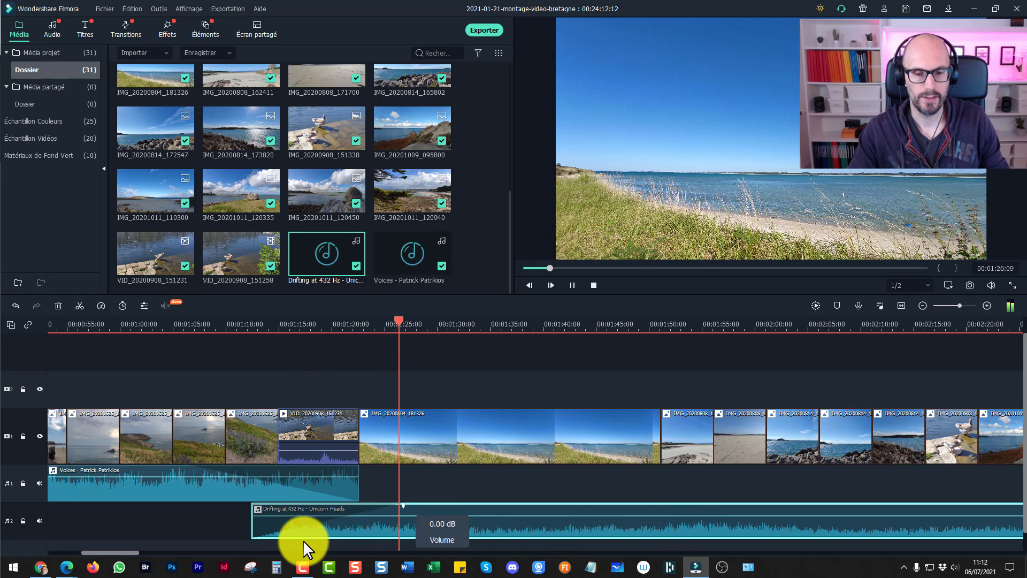
click(321, 324)
key(space)
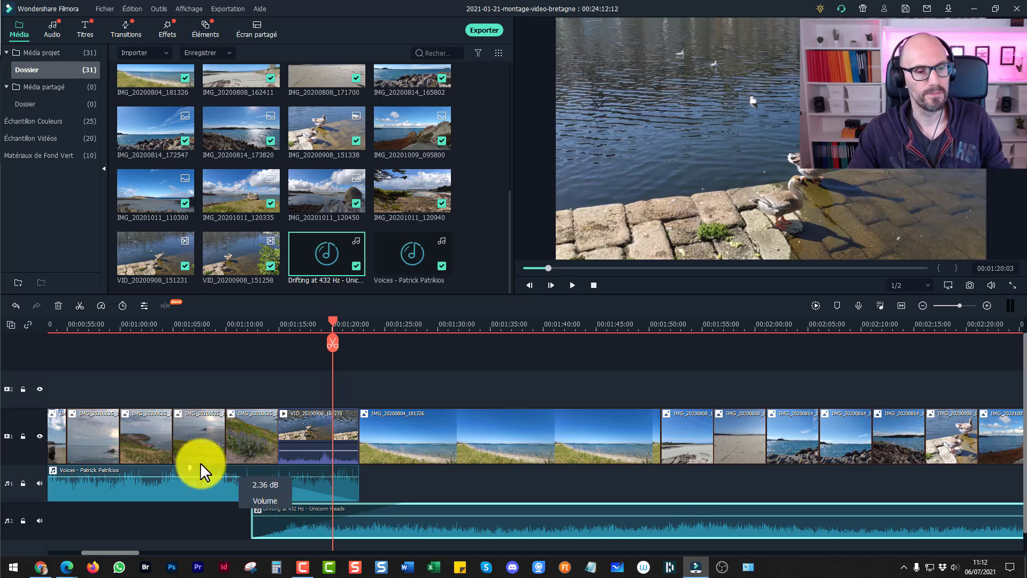
Trim the end of the "Drifting at 432 Hz" clip to the end of the last video clip and check the montage's end
drag(176, 323, 1, 342)
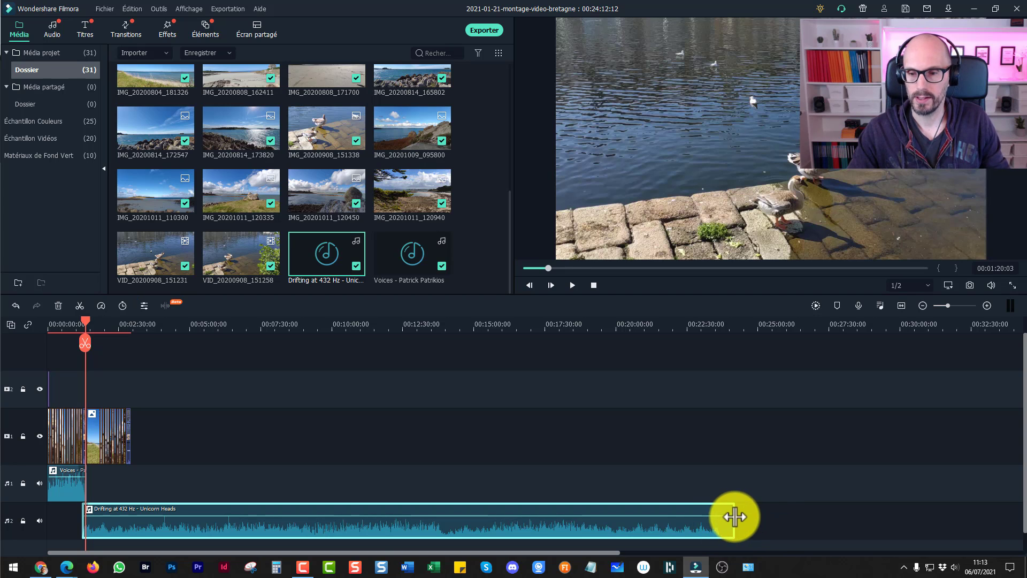
drag(733, 518, 131, 464)
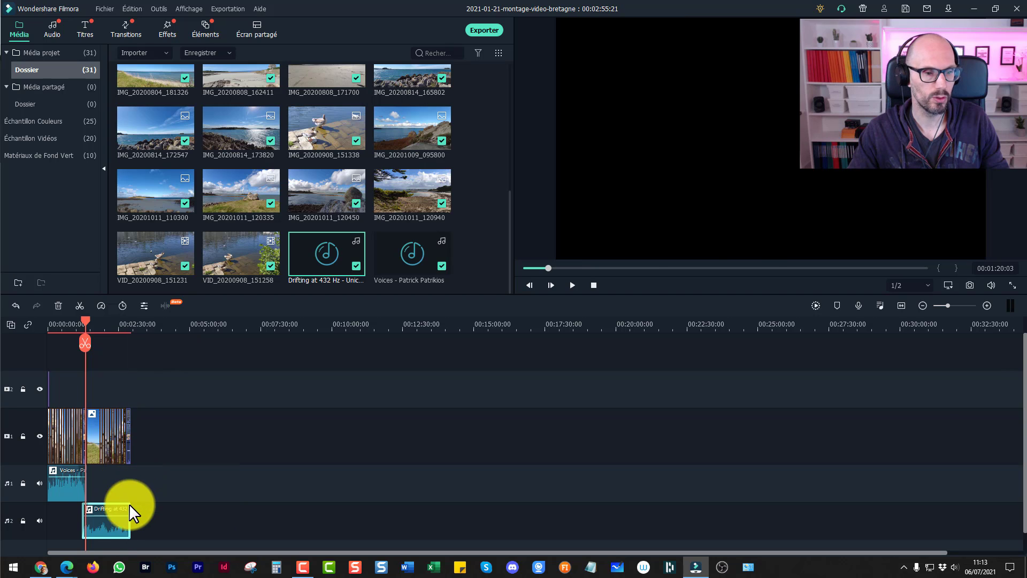
click(130, 326)
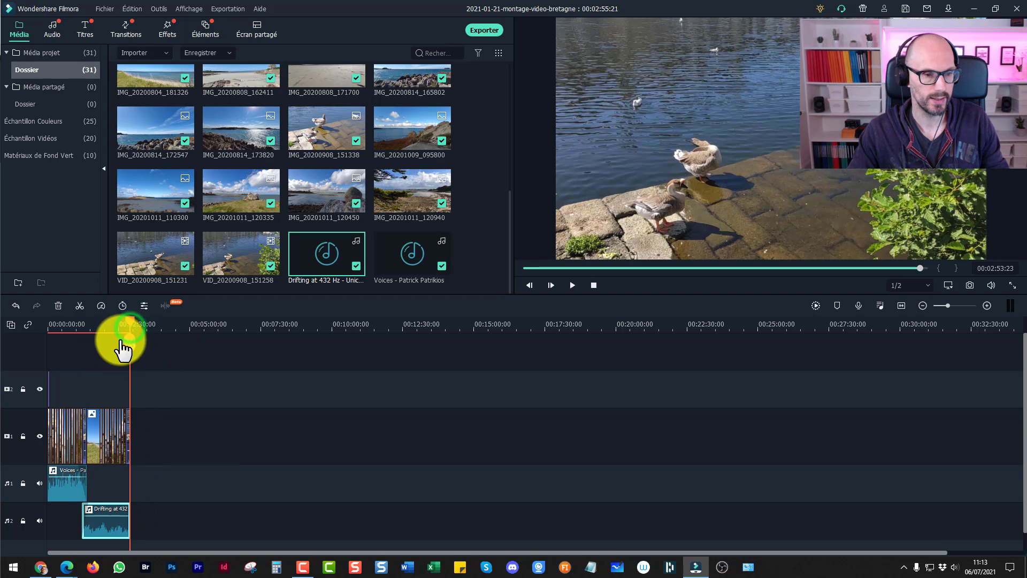
Add a fade-out of about 6 s to the "Drifting at 432 Hz" clip and play the montage's ending
drag(99, 328, 457, 357)
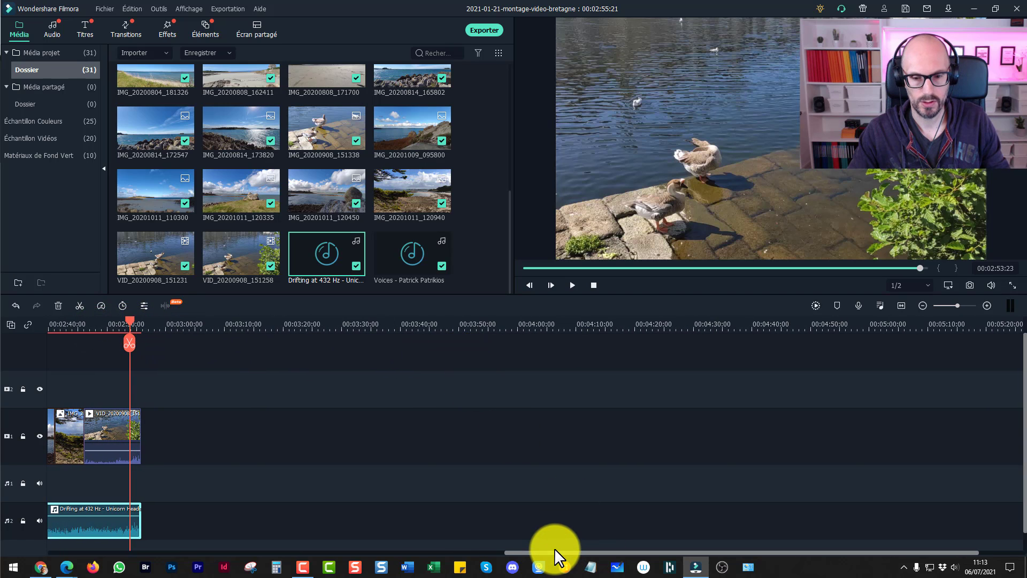
drag(554, 551, 332, 559)
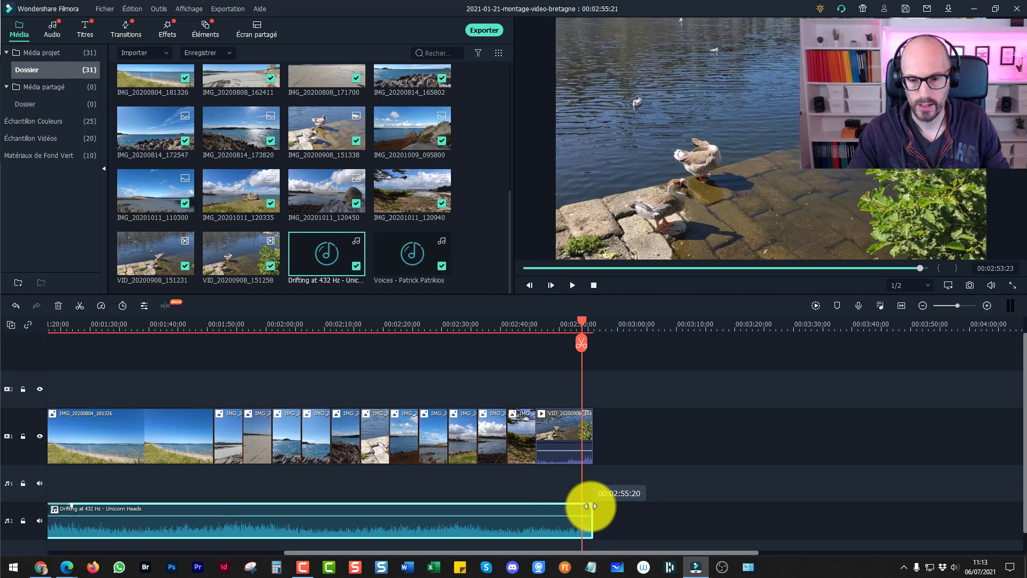
drag(589, 507, 555, 503)
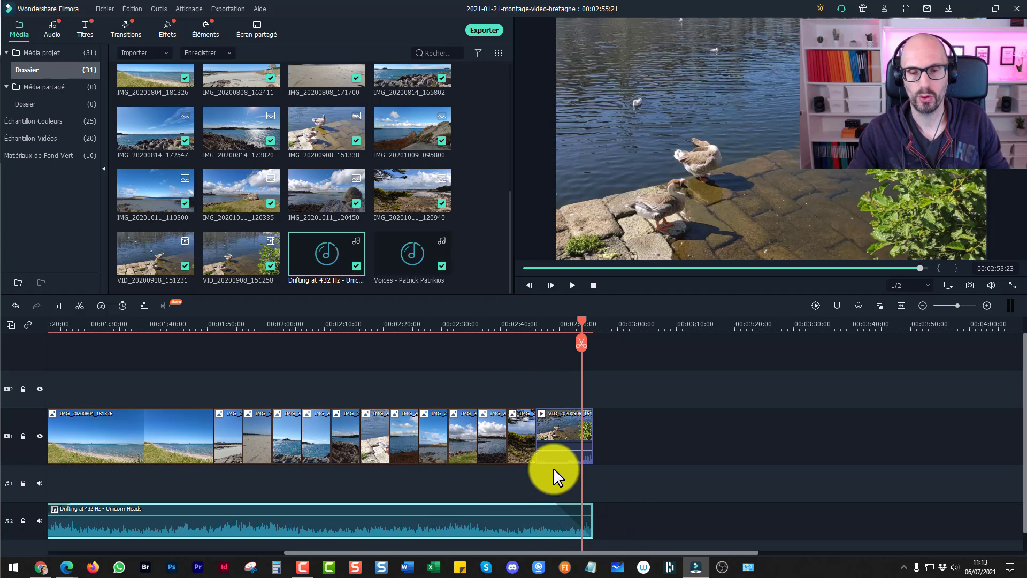
click(547, 328)
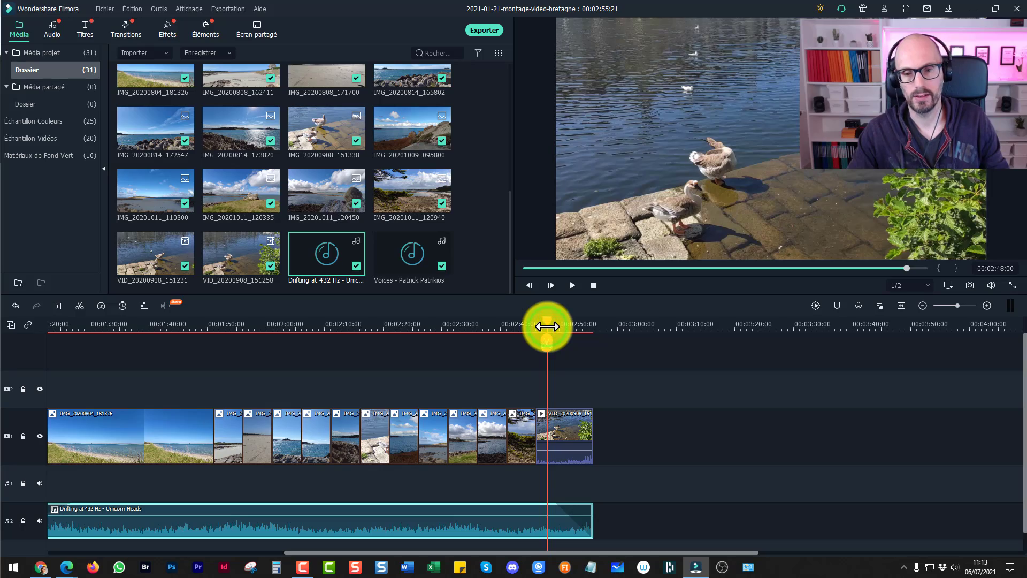
key(space)
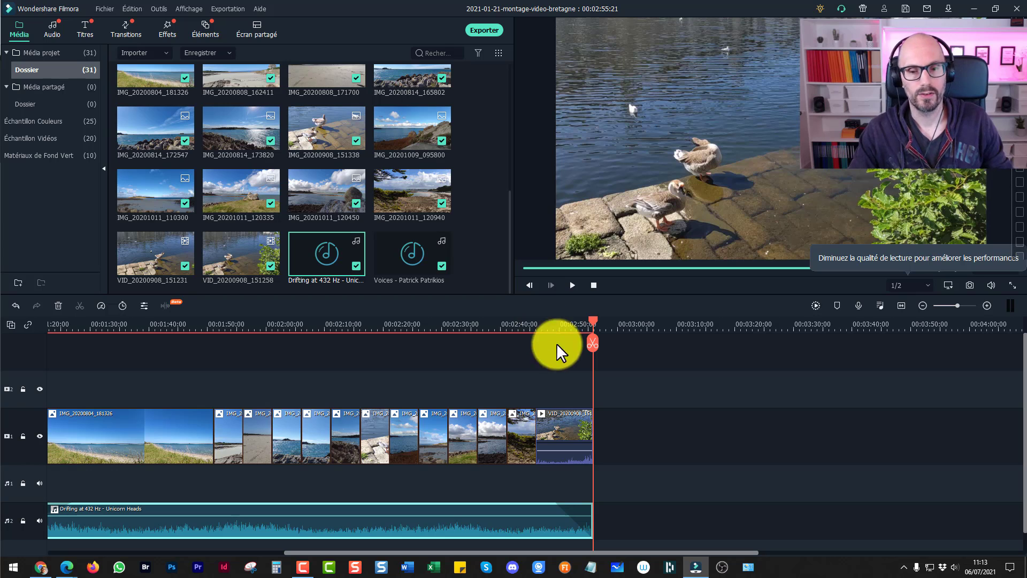
Trim about 17 s off the beginning of the "Drifting at 432 Hz" clip, keeping its start position on the timeline
drag(178, 325, 110, 328)
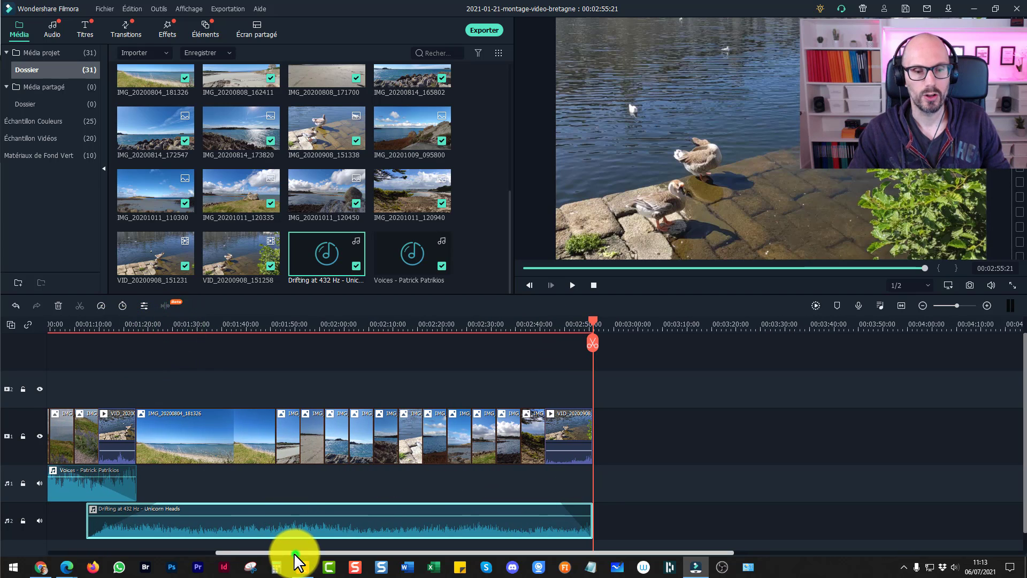
drag(294, 552, 42, 567)
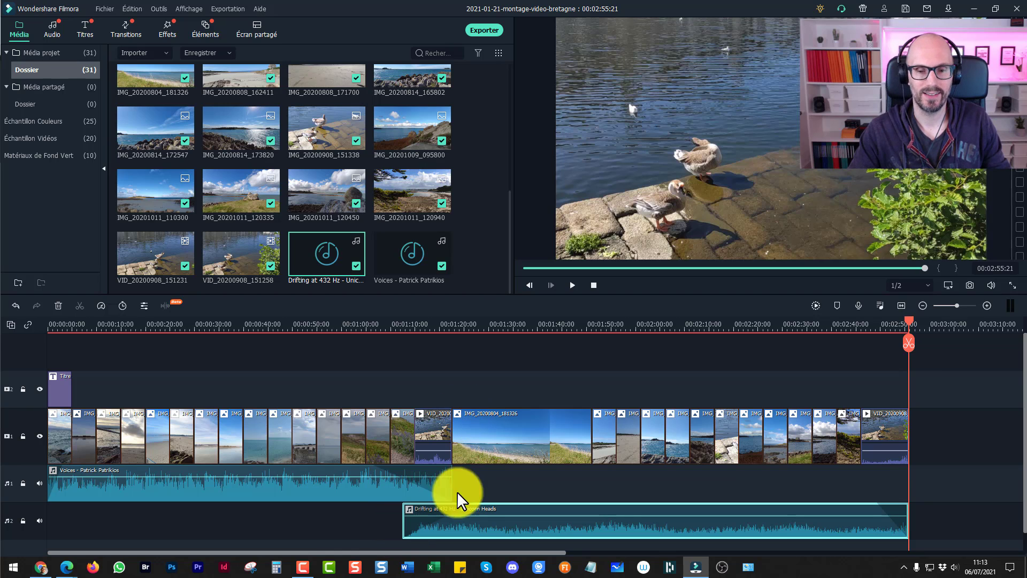
drag(402, 523, 486, 520)
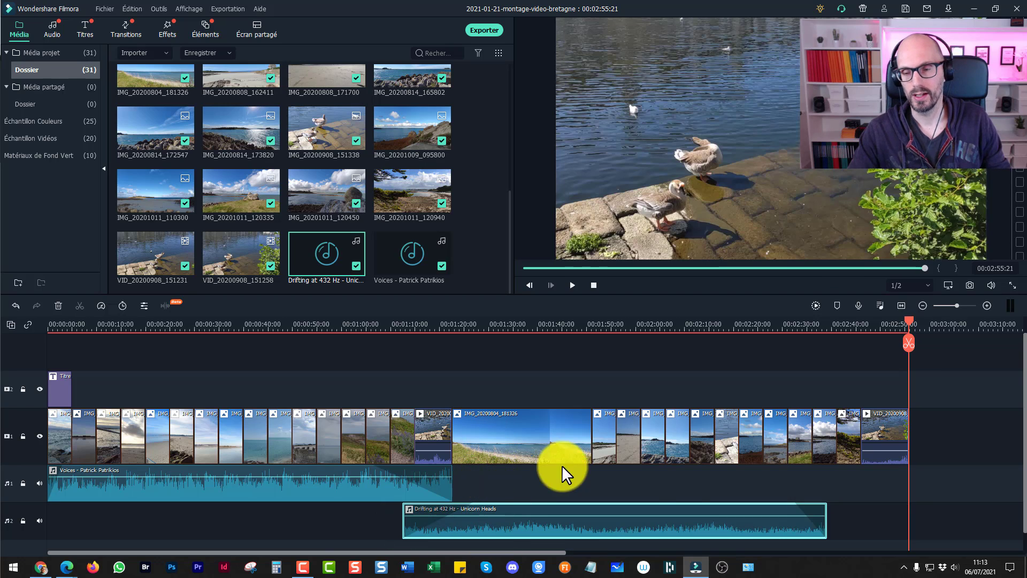
Undo the trim at the beginning of the "Drifting at 432 Hz" clip and return the playhead to the start of the timeline
key(ctrl+z)
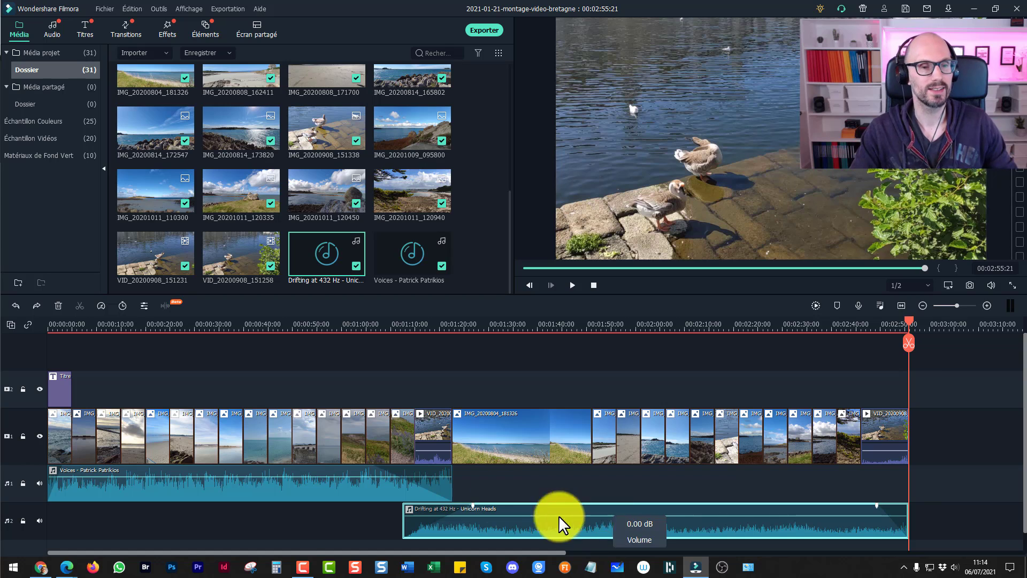
click(66, 323)
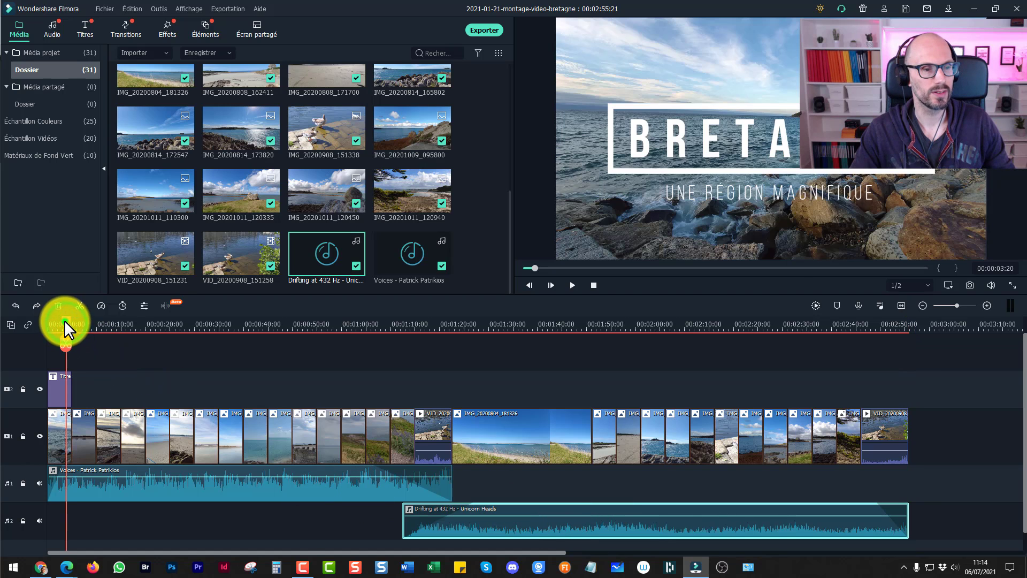
drag(64, 320, 34, 325)
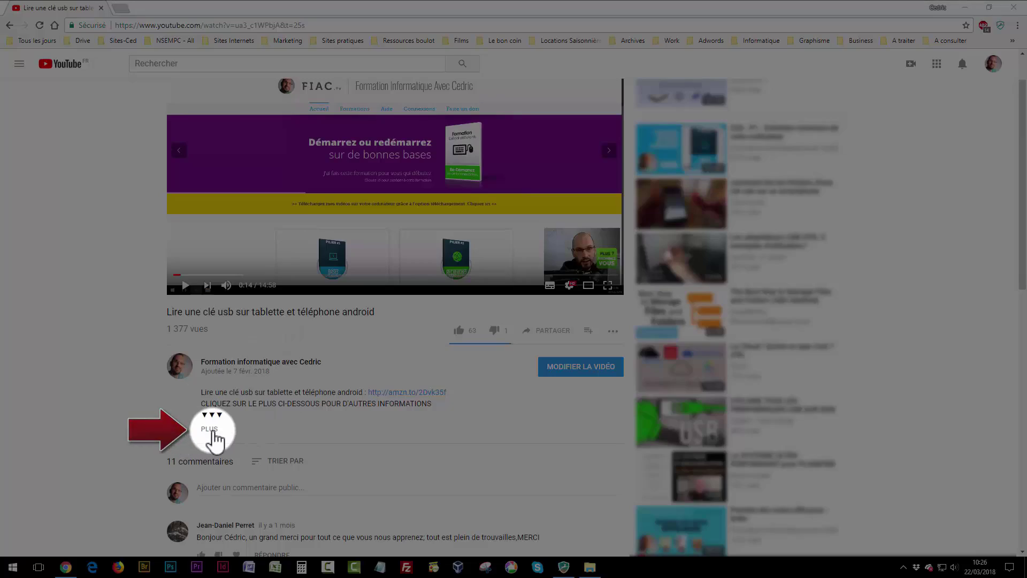
click(210, 429)
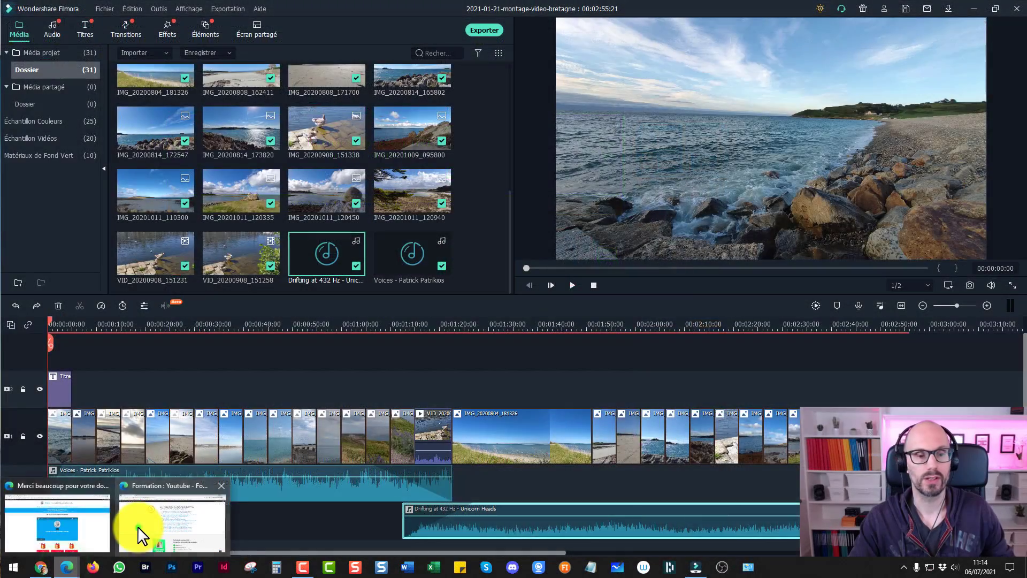
Switch to the Edge window showing the YouTube course and open the FIAC site's home page, followed by its Formations page
click(137, 525)
scroll(344, 367, up, 10)
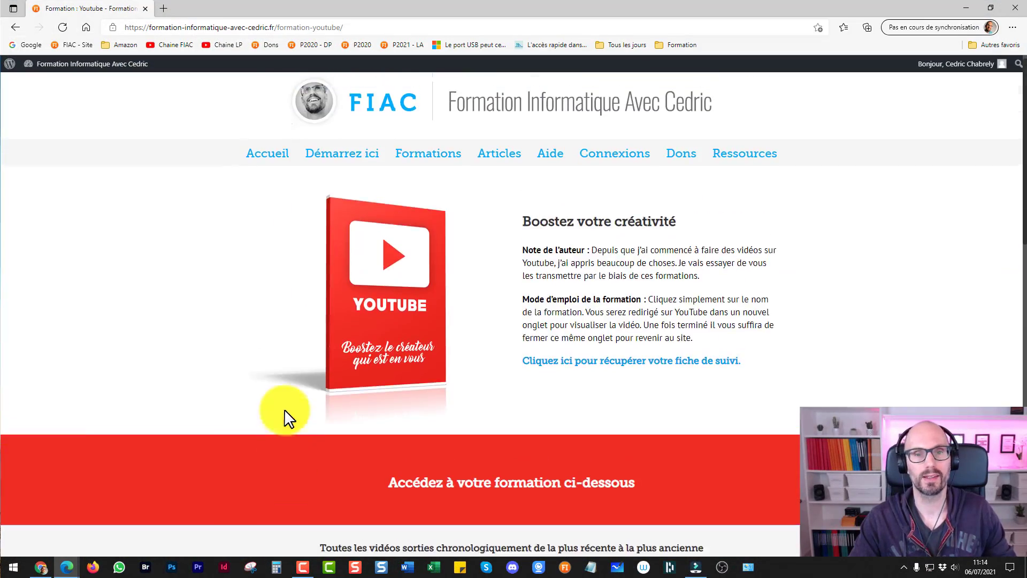
click(426, 113)
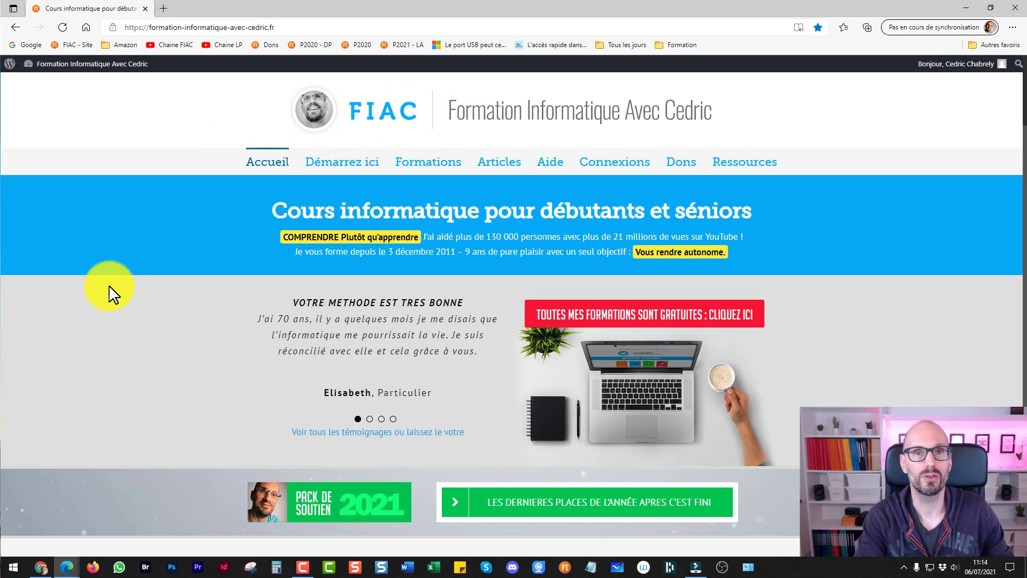
click(422, 172)
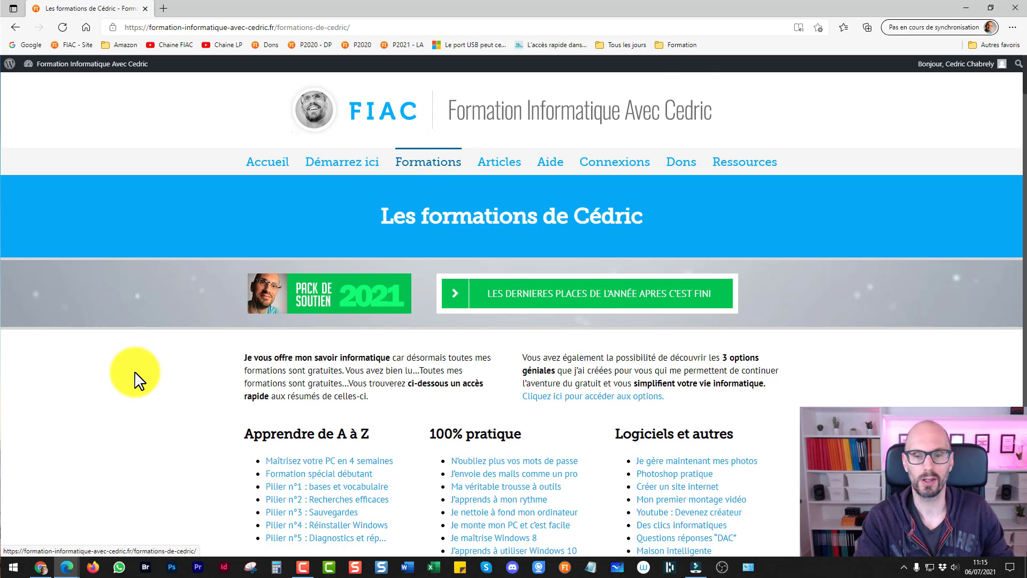
Look through the courses listed on the Formations page and return to the FIAC site's home page
scroll(138, 381, down, 10)
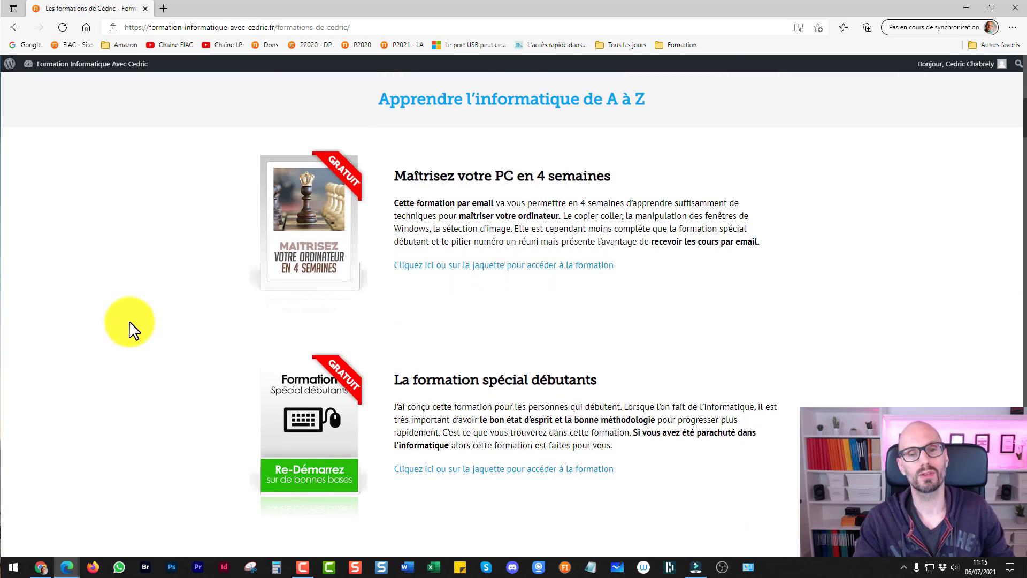
scroll(132, 330, down, 6)
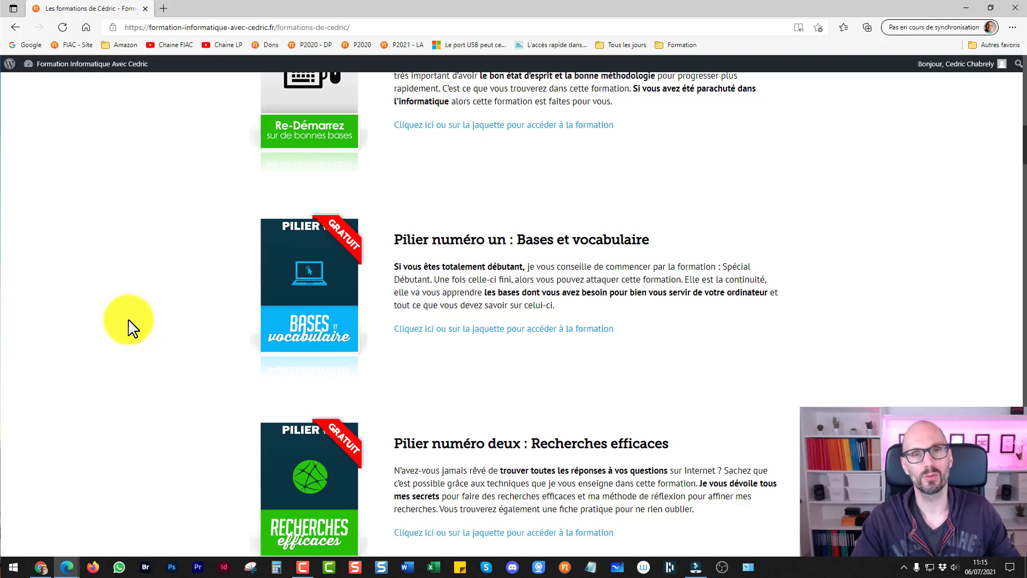
scroll(143, 331, down, 15)
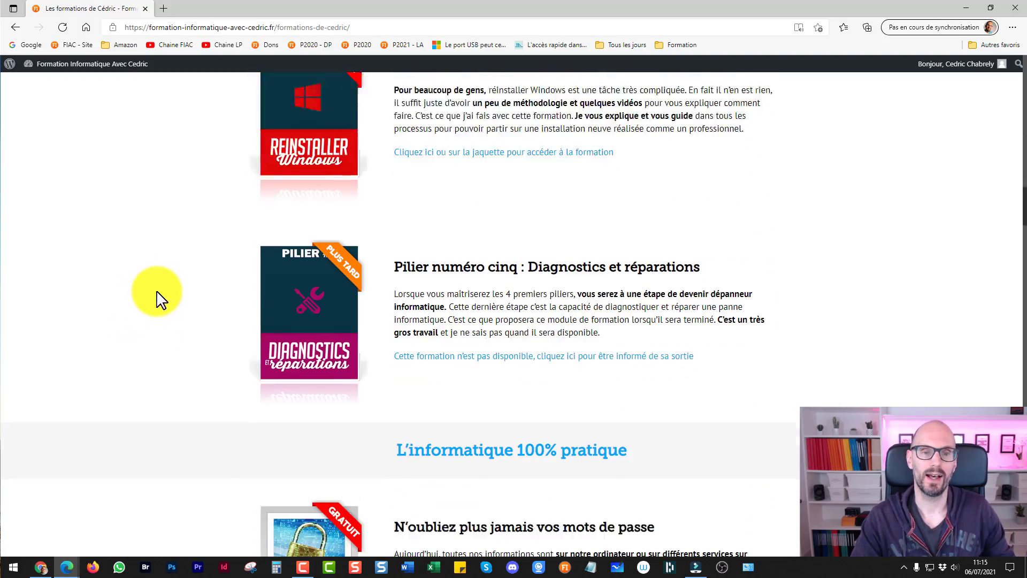
scroll(161, 300, down, 2)
scroll(442, 298, up, 20)
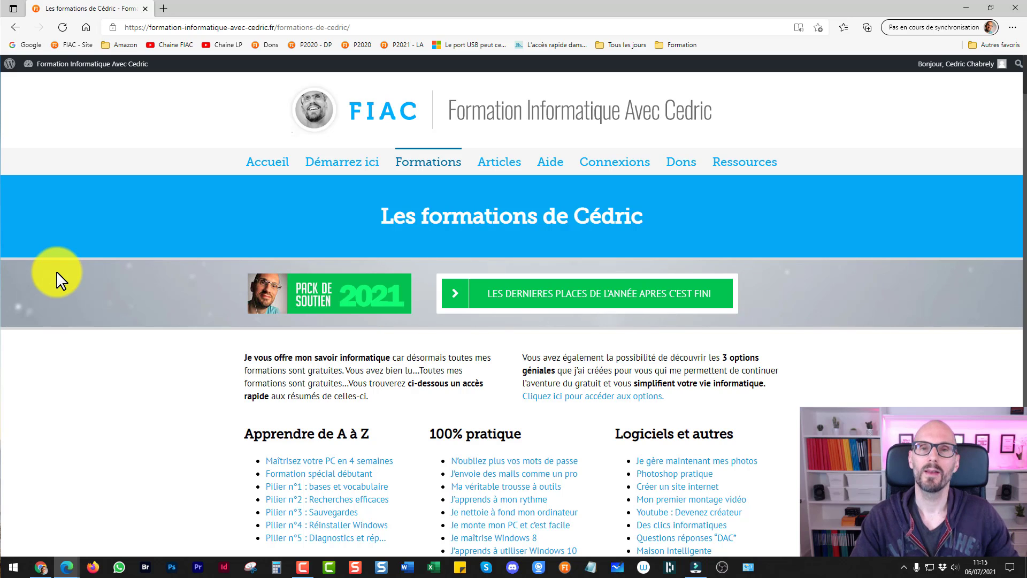
click(576, 116)
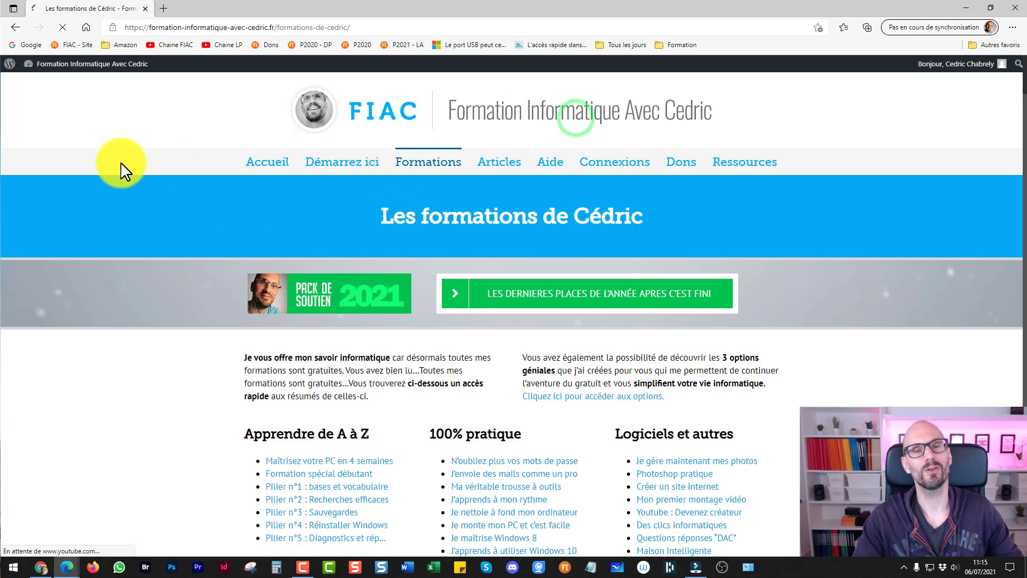